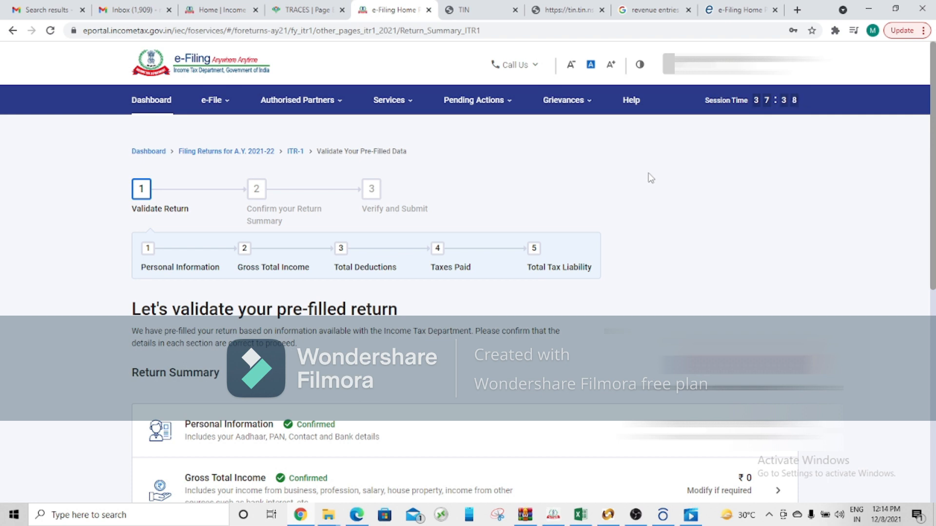
# Step: View the old e-filing portal's home page and return to the new portal's dashboard
pyautogui.moveTo(933, 184); pyautogui.dragTo(933, 139)
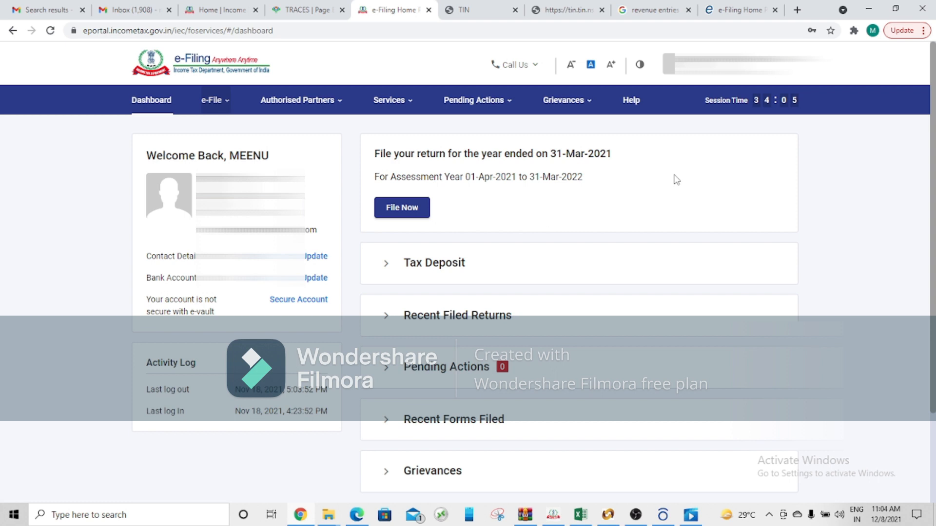
pyautogui.click(751, 10)
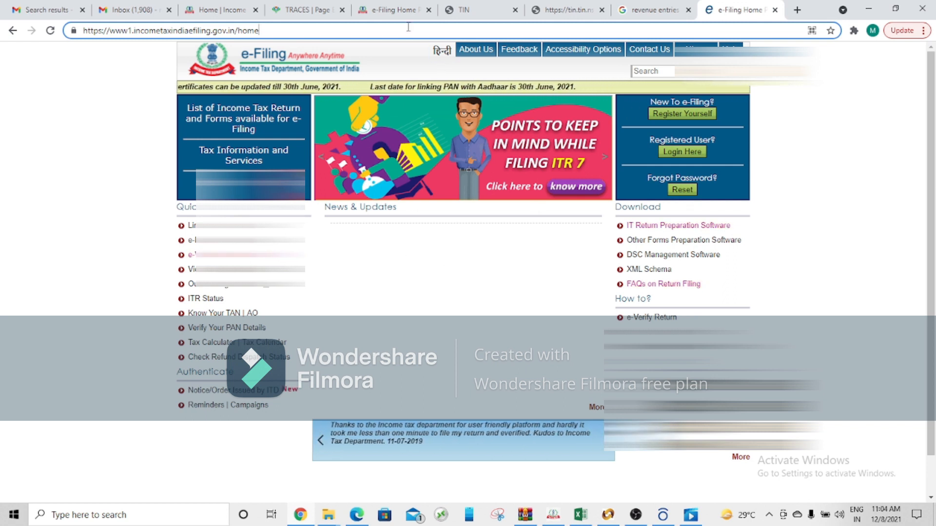
pyautogui.click(393, 10)
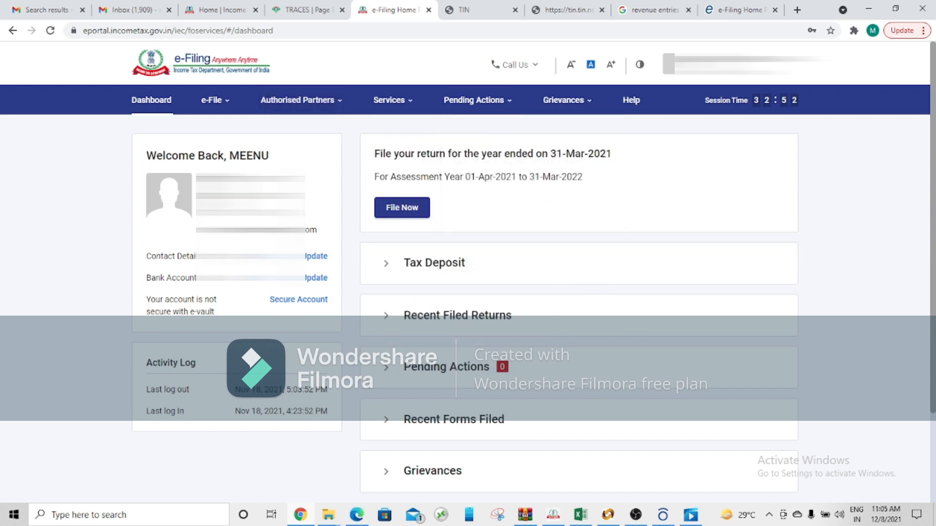
# Step: Begin filing an income tax return for assessment year 2021-22 (Current A.Y.) with Online as the mode of filing
pyautogui.moveTo(220, 108)
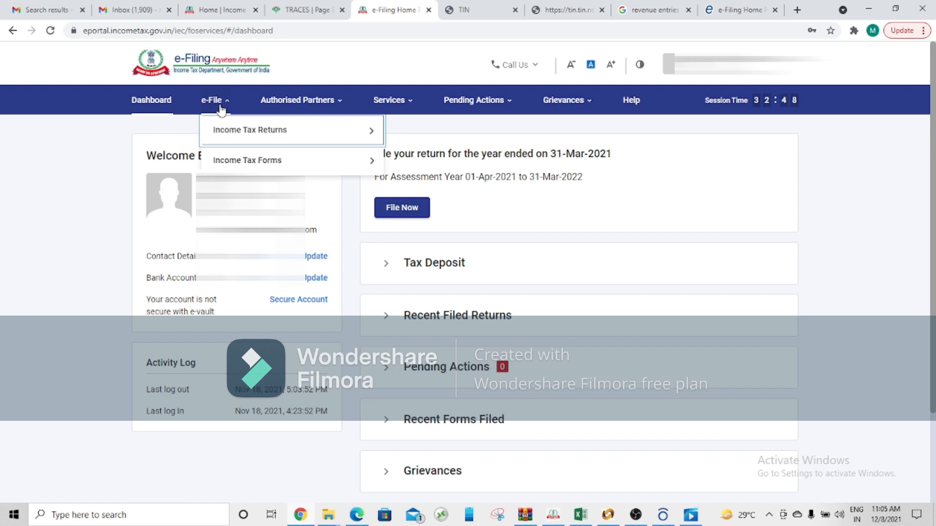
pyautogui.moveTo(226, 132)
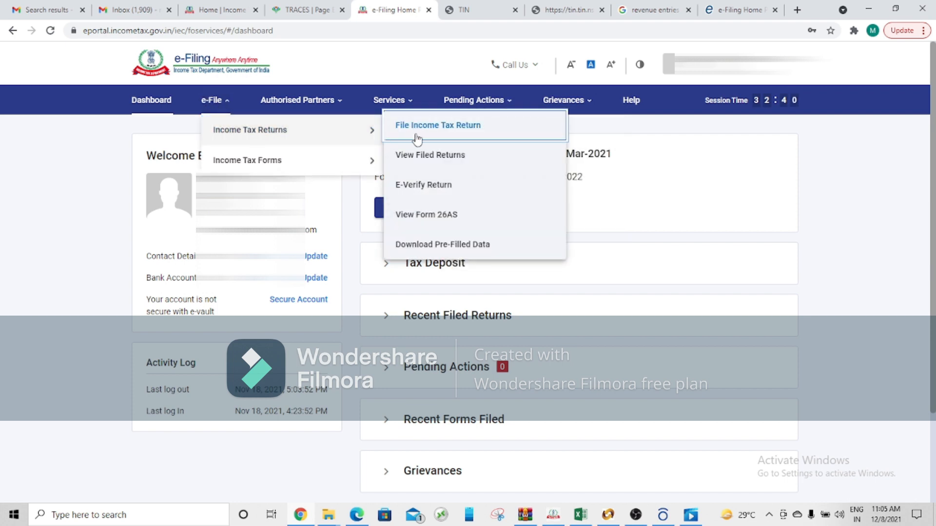
pyautogui.click(416, 137)
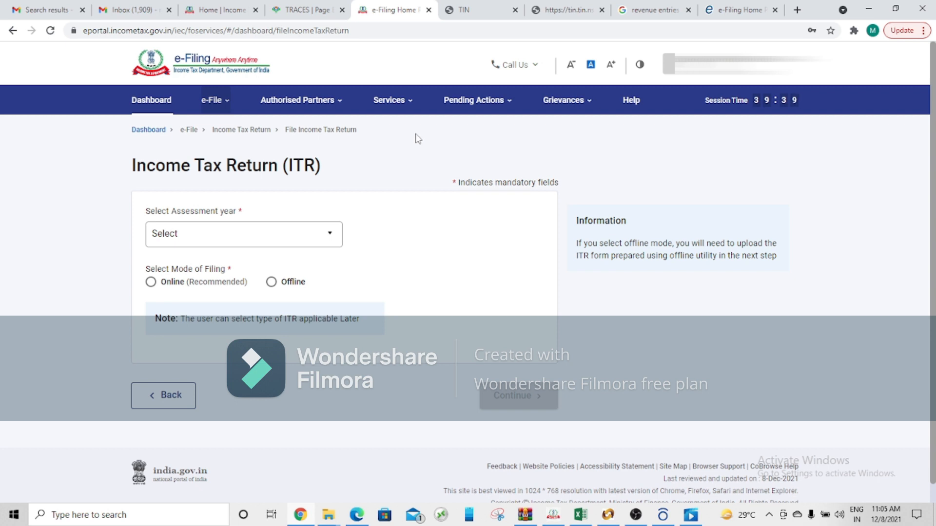
pyautogui.click(325, 238)
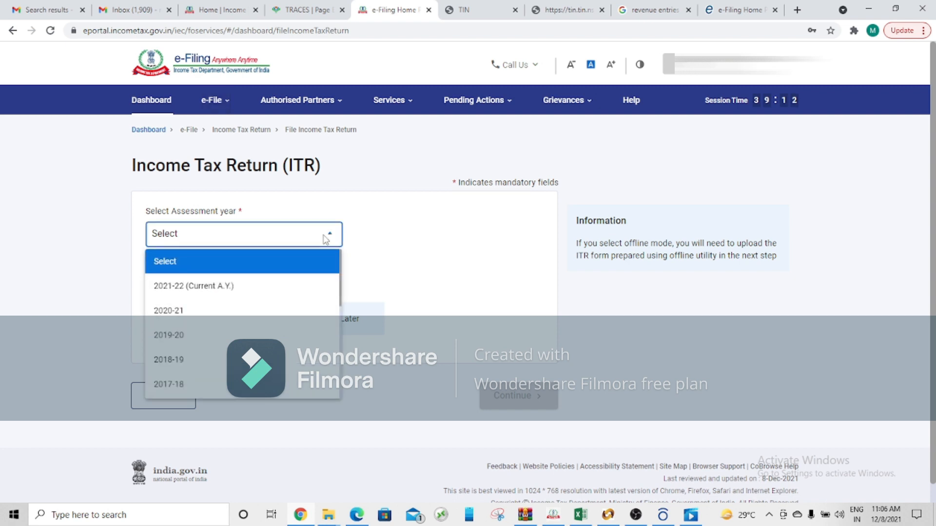
pyautogui.click(296, 292)
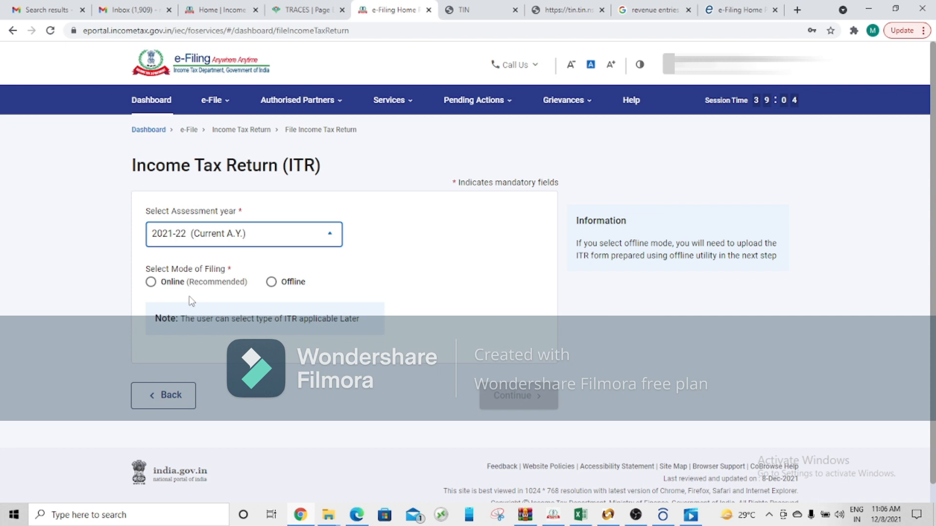
pyautogui.click(151, 282)
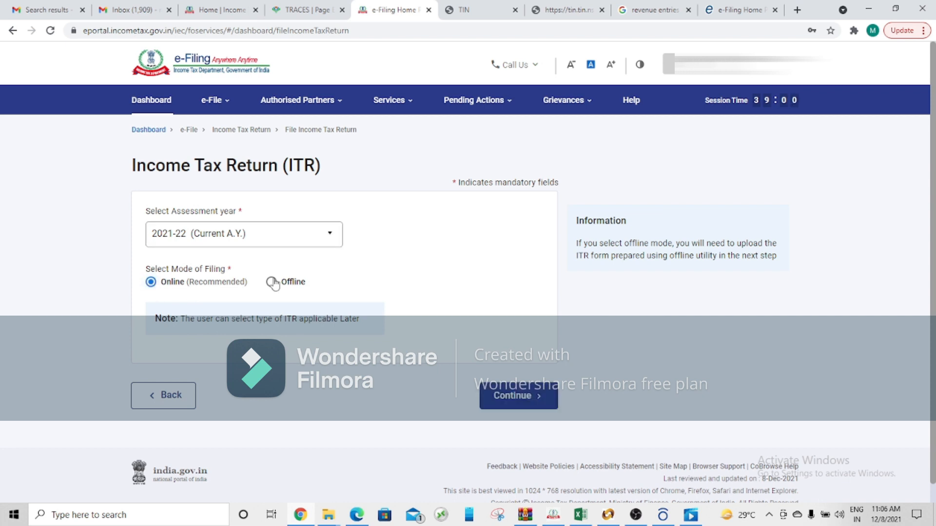
pyautogui.click(495, 397)
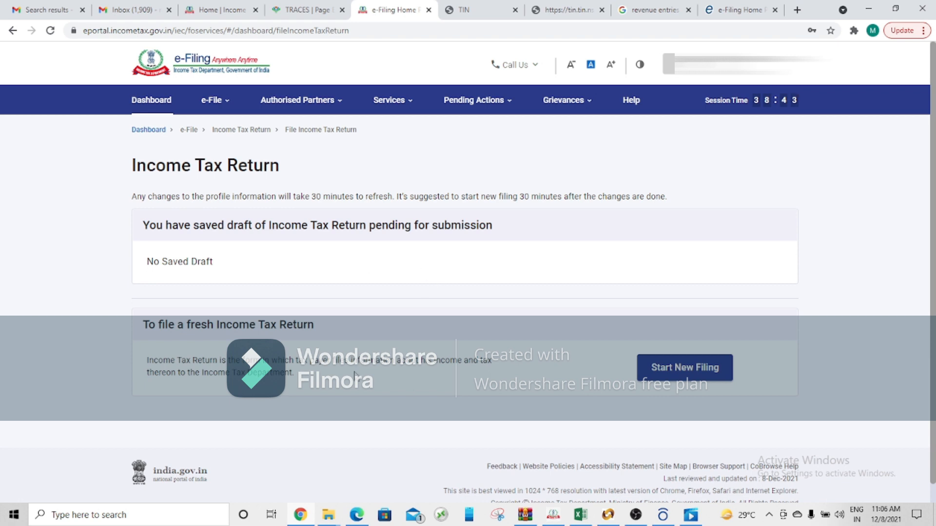
# Step: Start a new filing with Individual status and proceed with the ITR-1 form
pyautogui.click(669, 374)
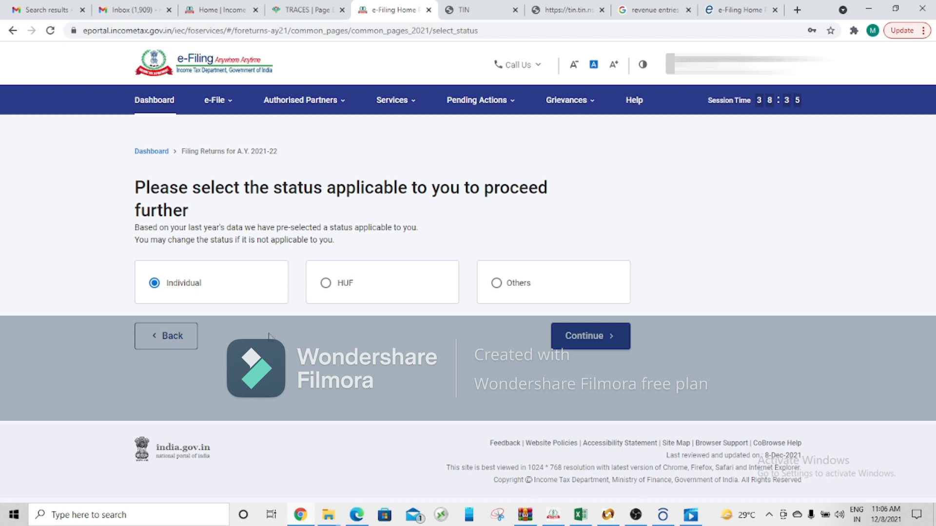
pyautogui.click(586, 345)
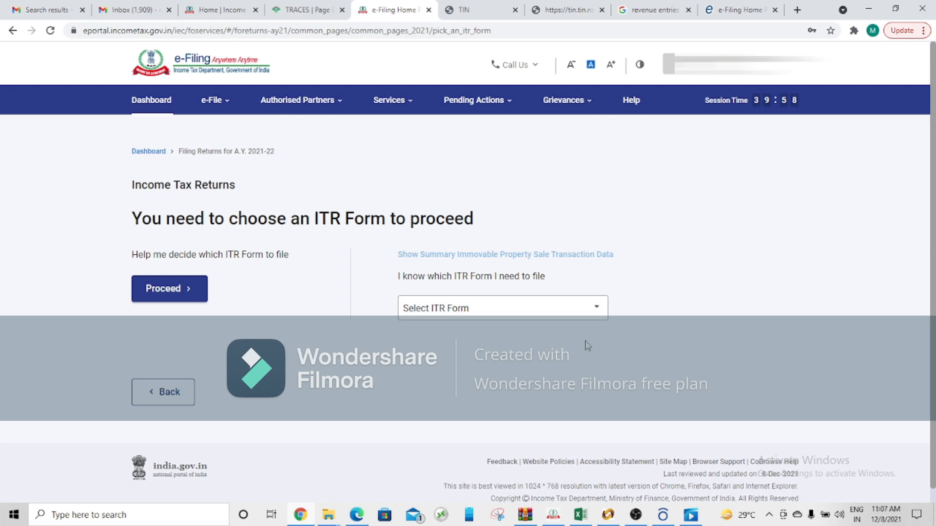
pyautogui.click(582, 311)
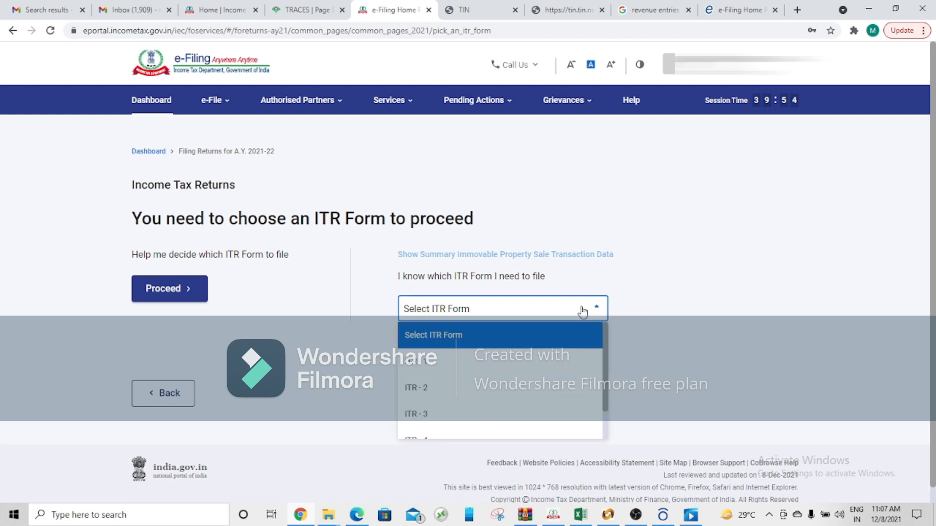
pyautogui.click(536, 373)
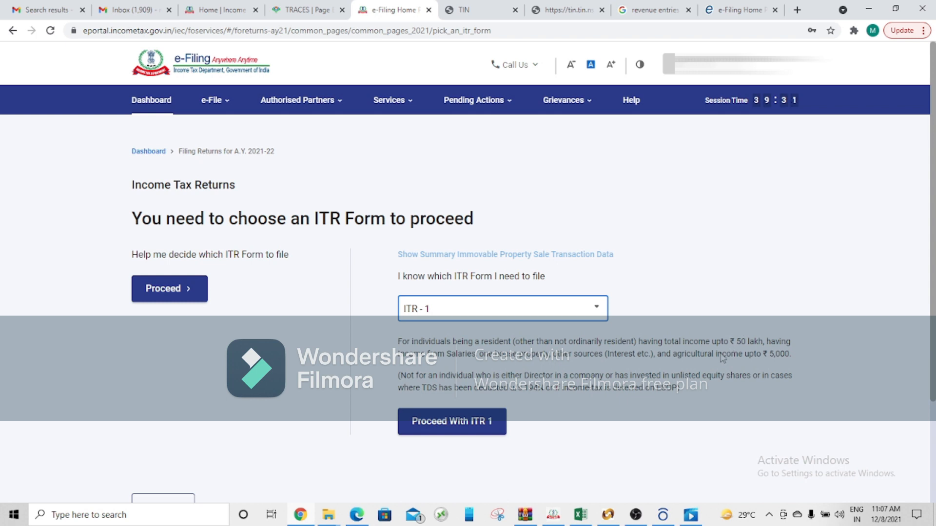
pyautogui.click(464, 428)
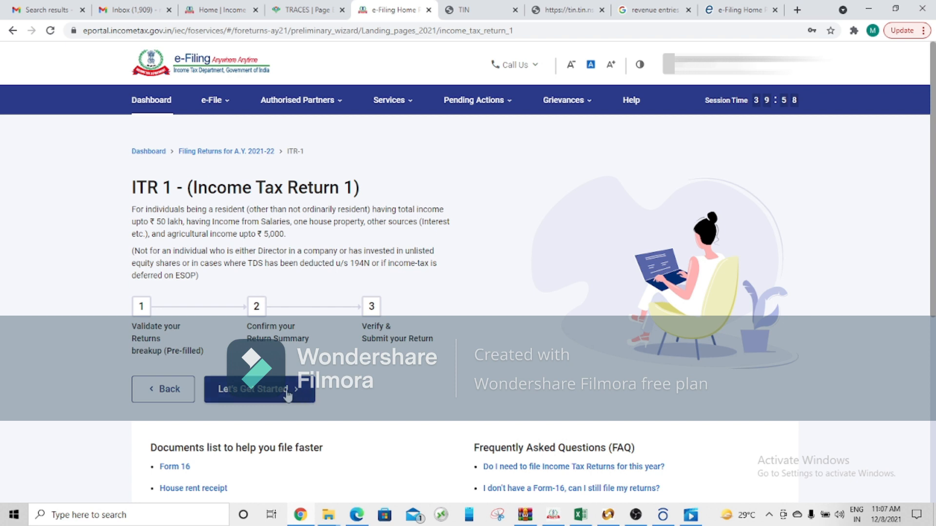
# Step: Give taxable income above the basic exemption limit as the filing reason and dismiss the pre-filled return notice
pyautogui.click(259, 389)
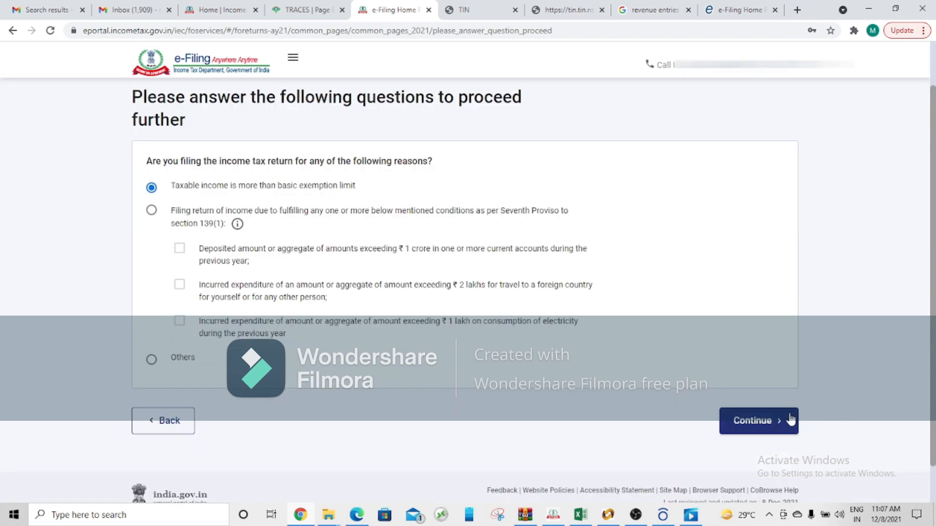
pyautogui.click(792, 418)
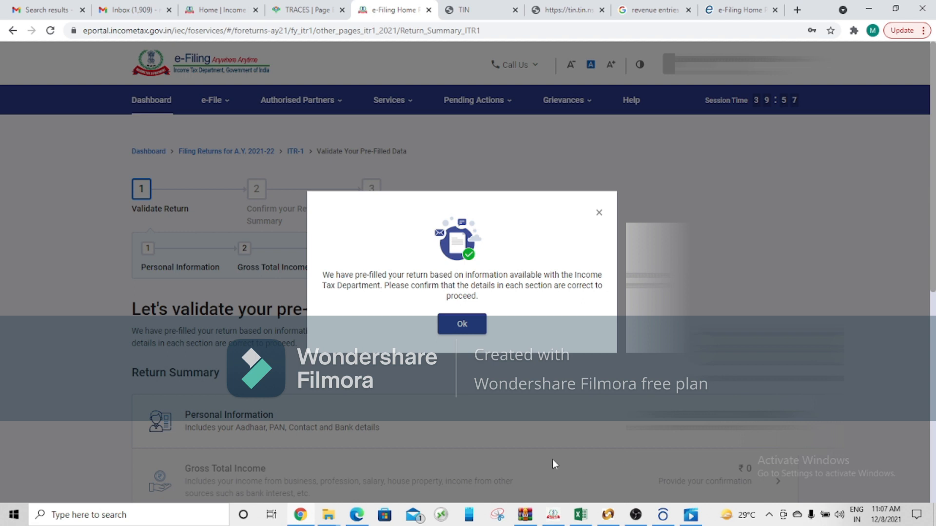
pyautogui.click(599, 212)
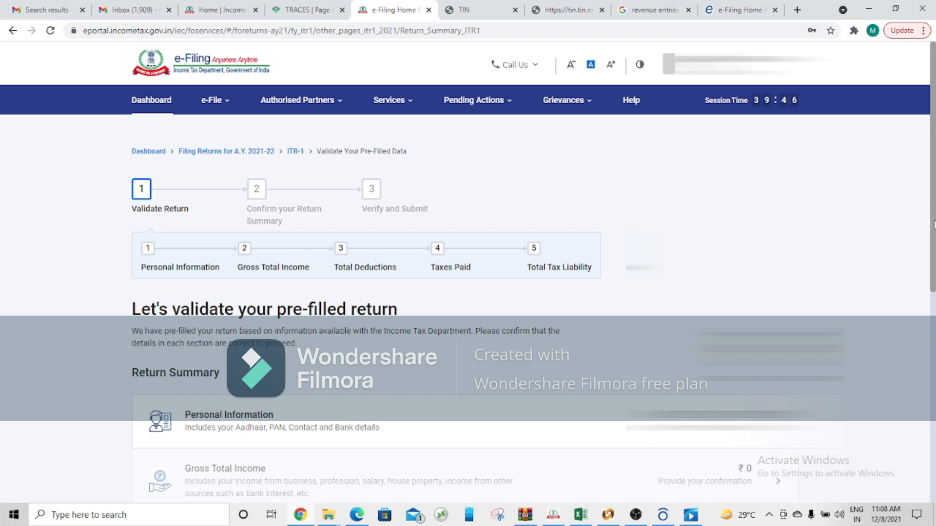
# Step: Open the Personal Information section from the Return Summary
pyautogui.scroll(-2, 294, 224)
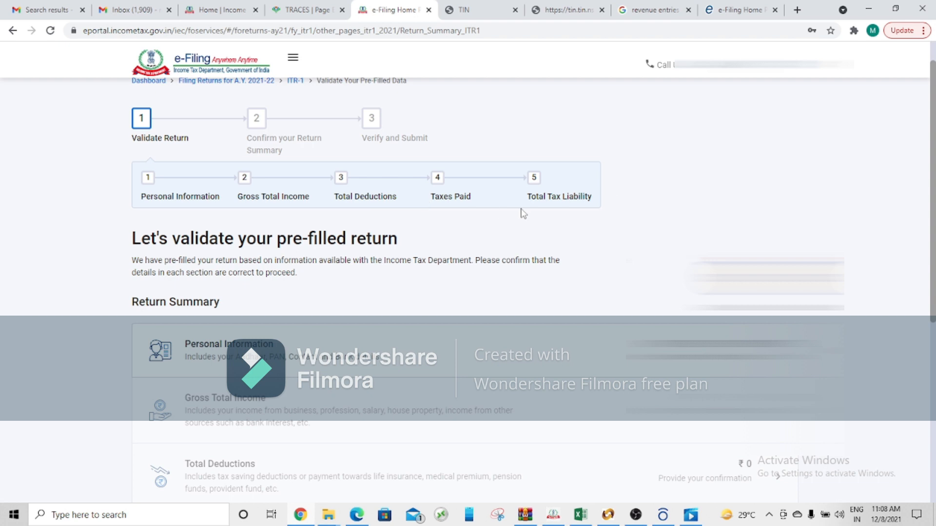
pyautogui.moveTo(931, 282); pyautogui.dragTo(935, 343)
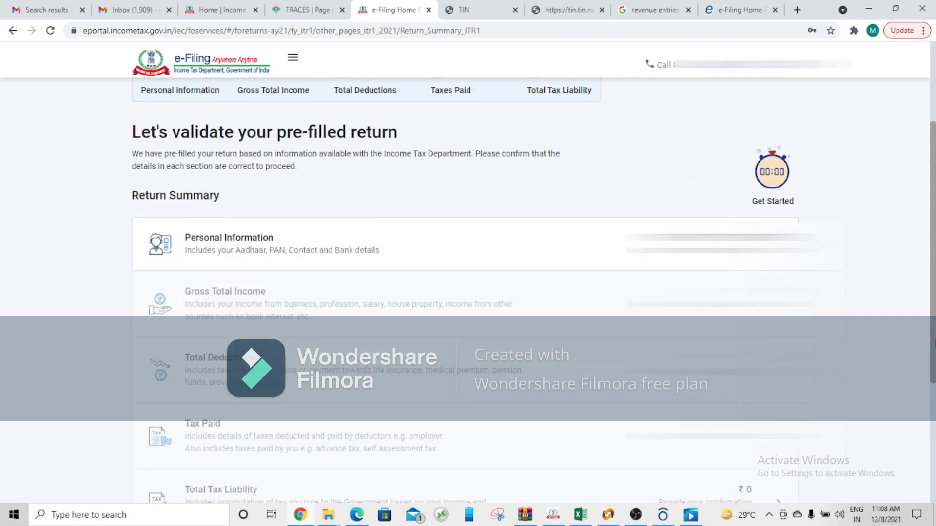
pyautogui.click(733, 242)
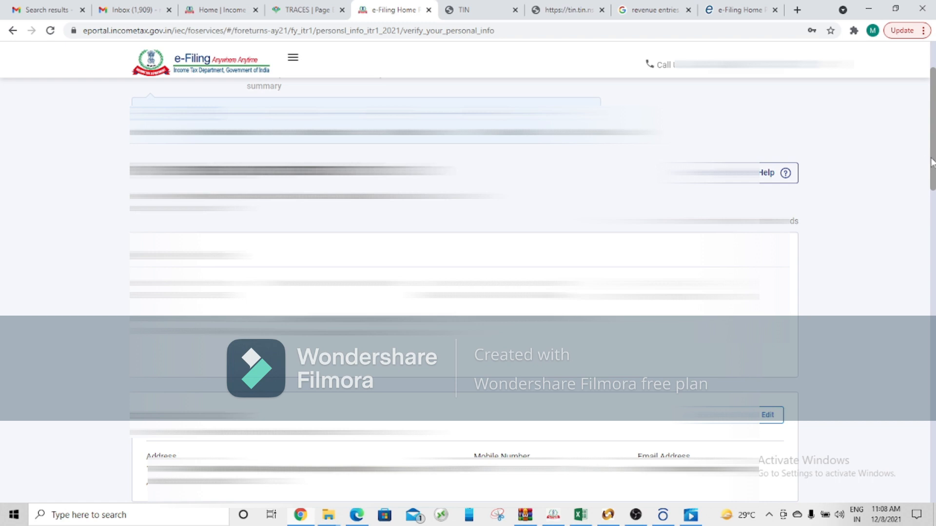
# Step: Choose an option in the selection field between the contact details and the Filing Section
pyautogui.moveTo(933, 157); pyautogui.dragTo(933, 242)
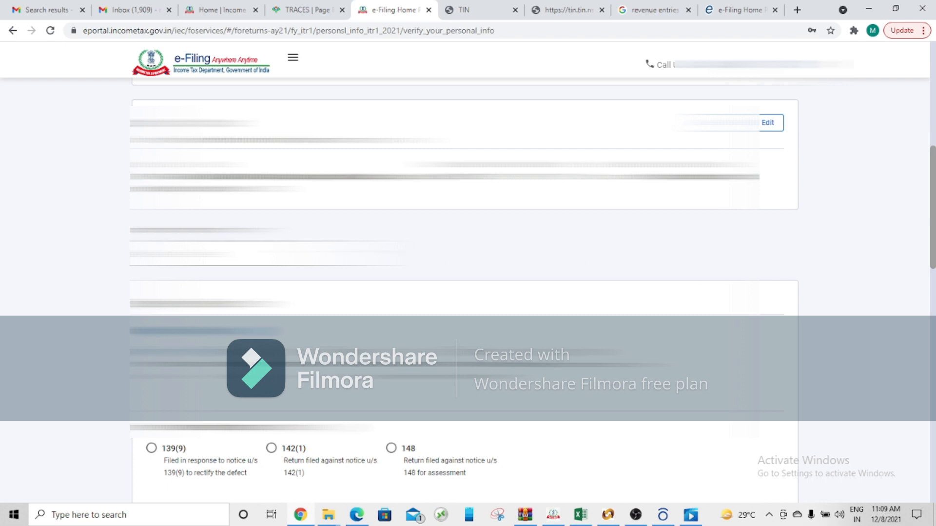
pyautogui.click(287, 254)
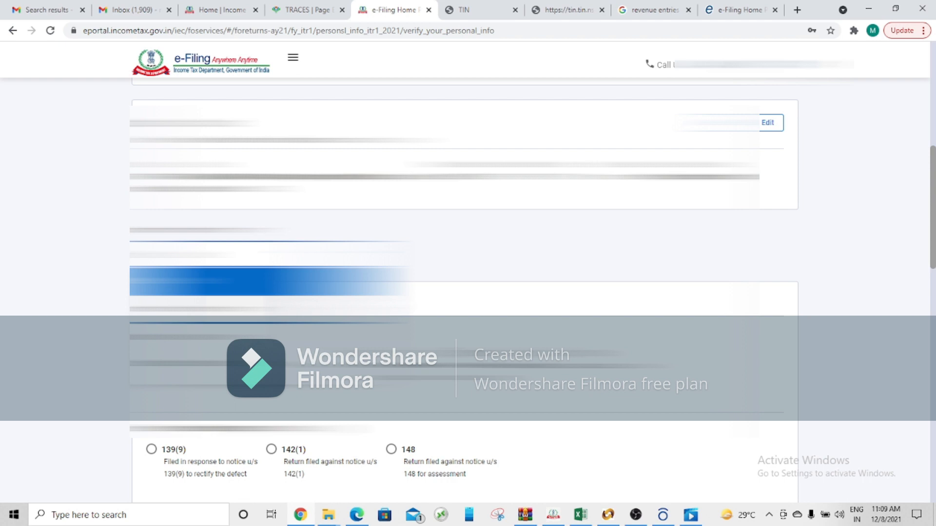
pyautogui.scroll(-1, 268, 309)
pyautogui.click(268, 347)
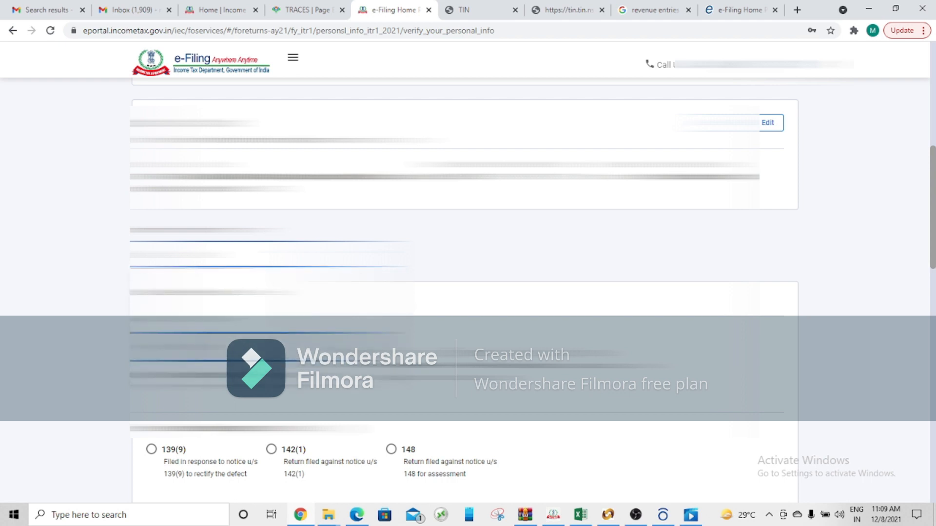
pyautogui.click(268, 347)
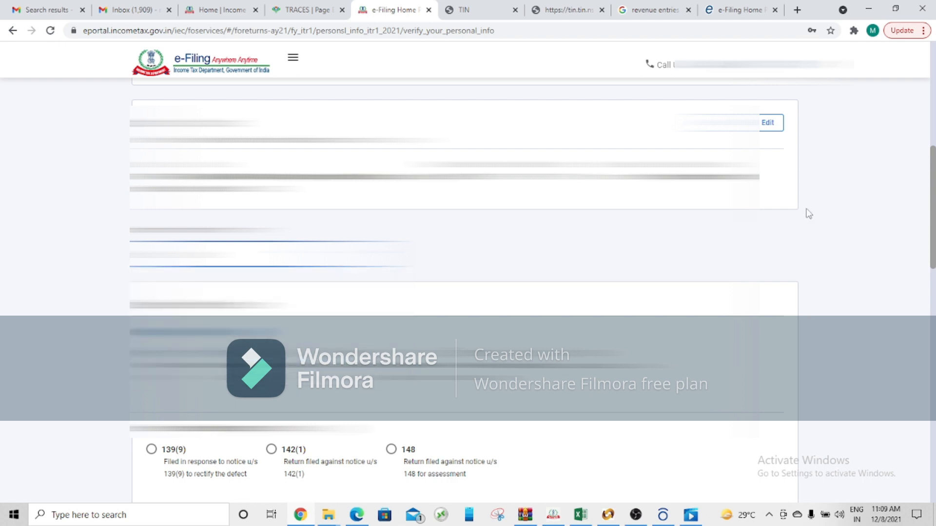
# Step: Review the Filing Section and Bank Details, and try to confirm the personal information
pyautogui.scroll(-3, 932, 214)
pyautogui.moveTo(935, 254); pyautogui.dragTo(934, 269)
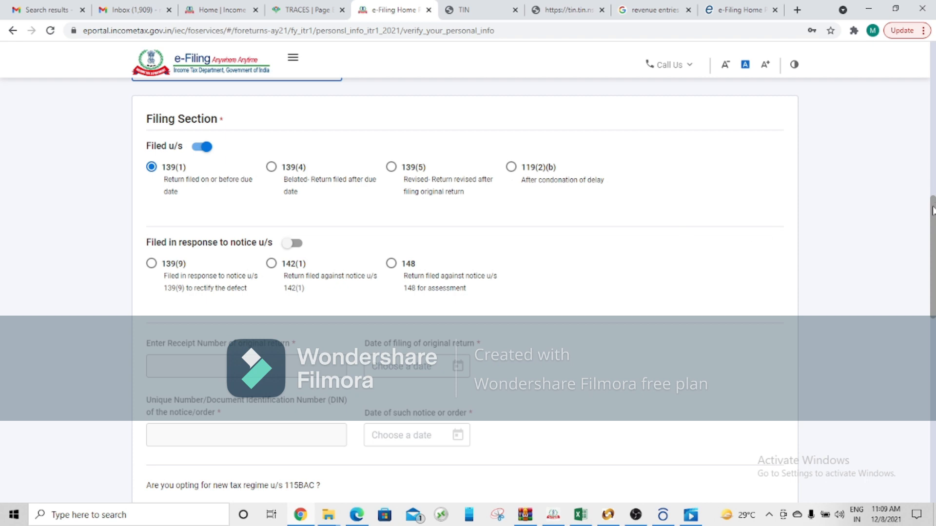
pyautogui.moveTo(933, 210); pyautogui.dragTo(933, 236)
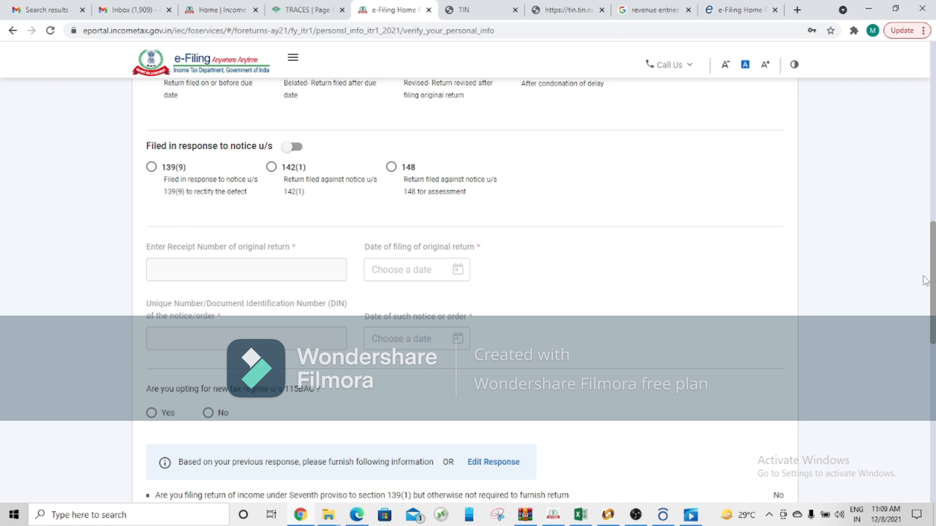
pyautogui.moveTo(933, 293); pyautogui.dragTo(933, 435)
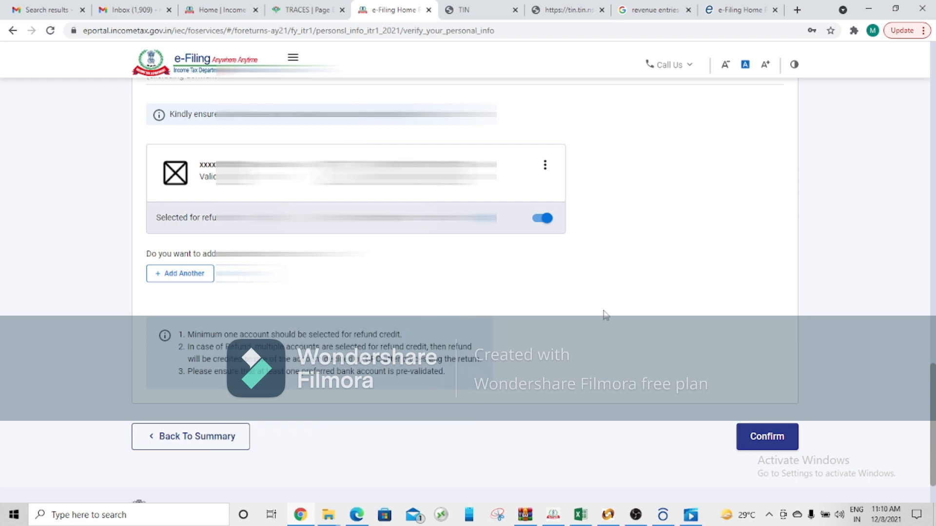
pyautogui.moveTo(932, 388); pyautogui.dragTo(933, 400)
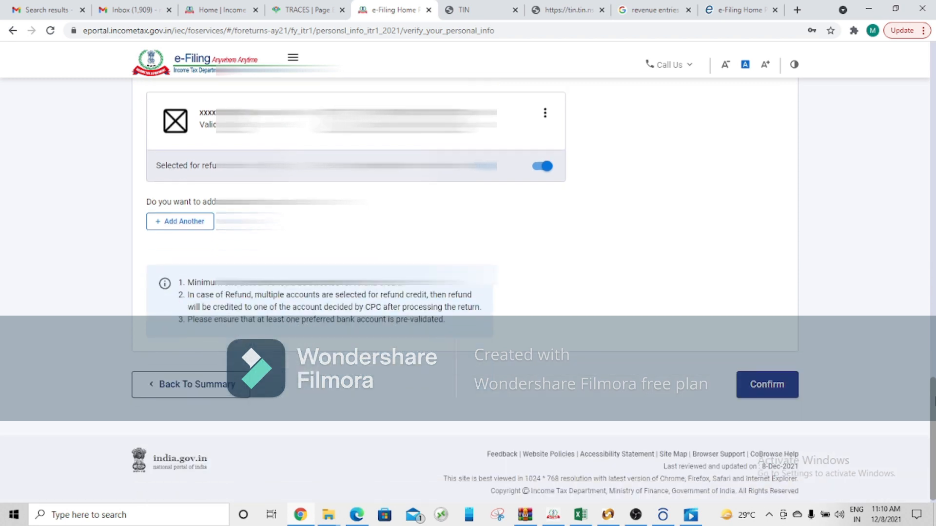
pyautogui.click(754, 400)
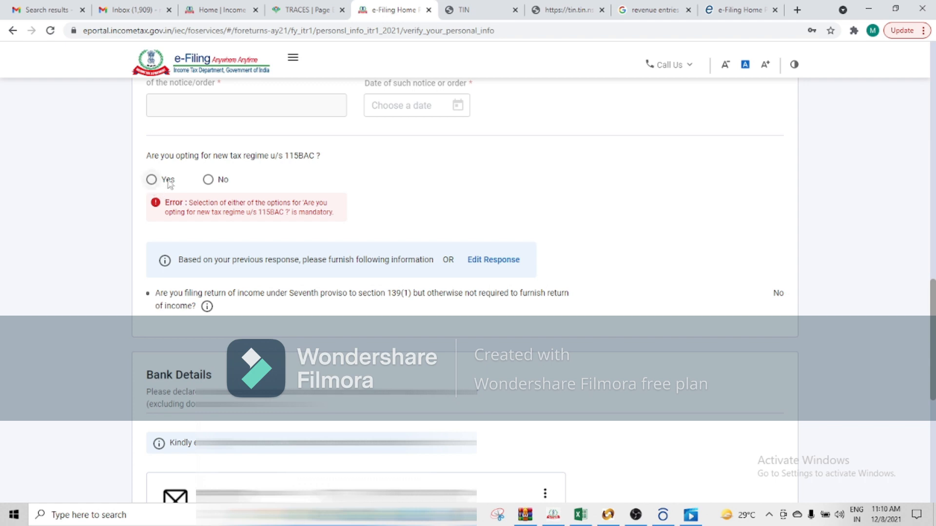
# Step: Answer No to opting for the new tax regime u/s 115BAC and confirm the personal information
pyautogui.click(208, 180)
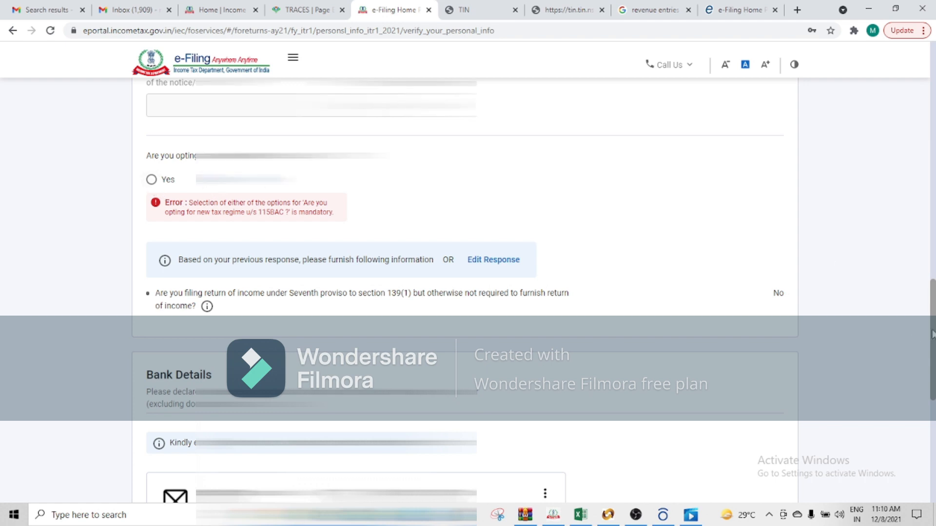
pyautogui.scroll(-8, 780, 390)
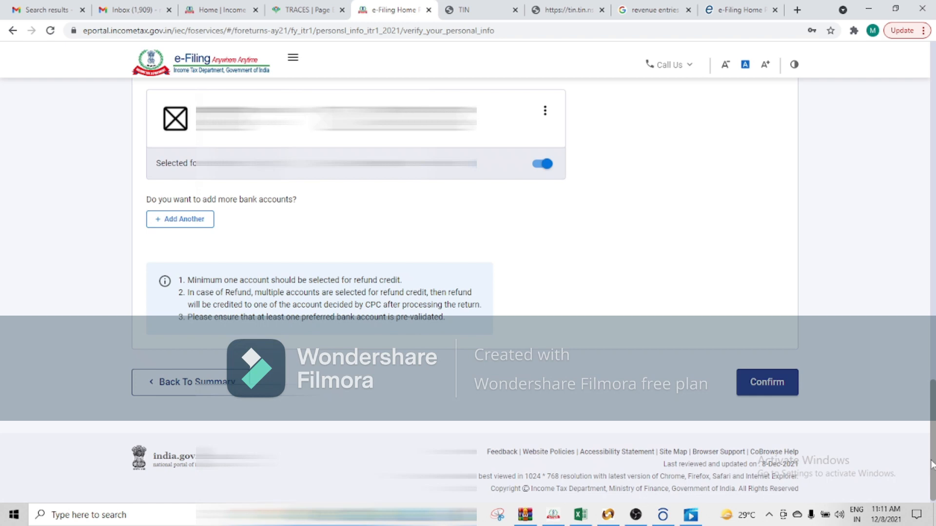
pyautogui.click(774, 389)
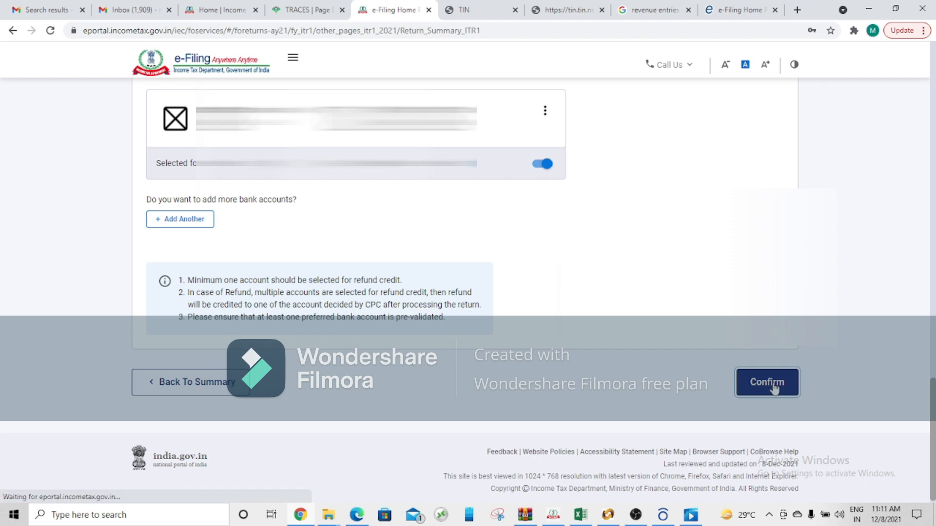
# Step: In the Gross Total Income salary exemption questions, answer No for both the Section 10(14)(i) and Section 10(14)(ii) allowances
pyautogui.moveTo(935, 284); pyautogui.dragTo(935, 347)
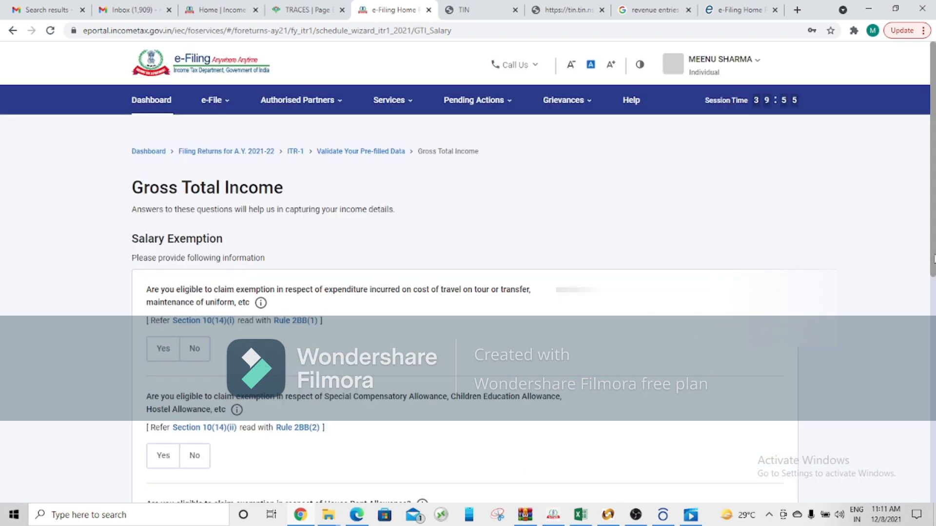
pyautogui.scroll(-1, 933, 273)
pyautogui.scroll(-2, 934, 297)
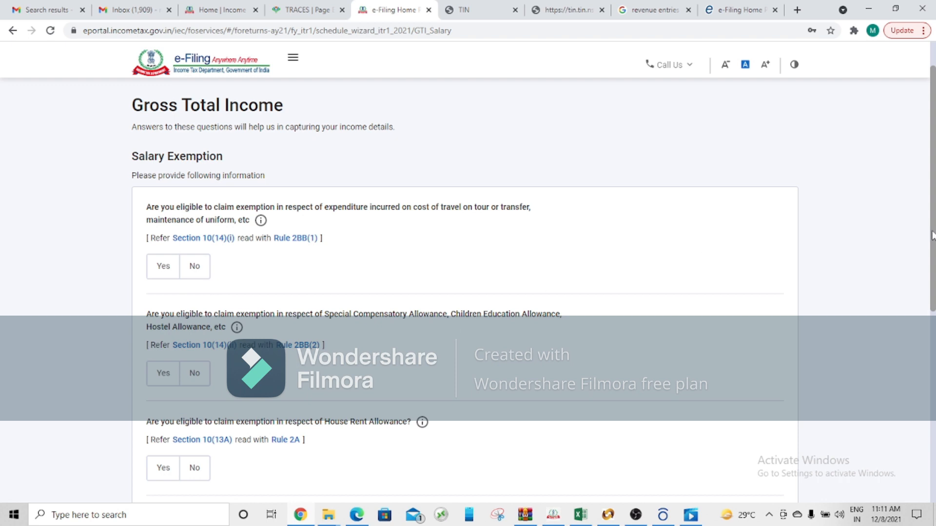
pyautogui.scroll(-2, 198, 200)
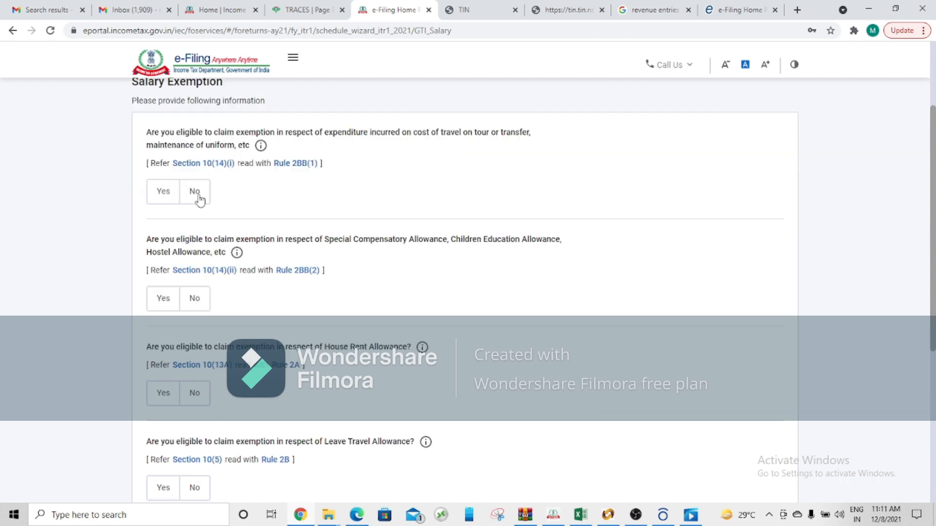
pyautogui.click(195, 192)
pyautogui.click(201, 304)
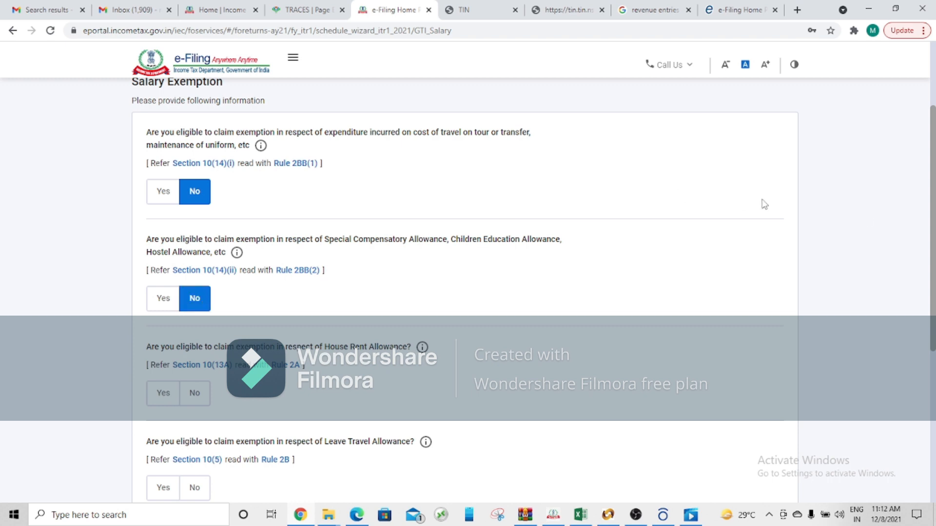
# Step: Answer No for House Rent Allowance, Leave Travel Allowance and any other salary exemption, and continue to the income source details
pyautogui.scroll(-3, 488, 302)
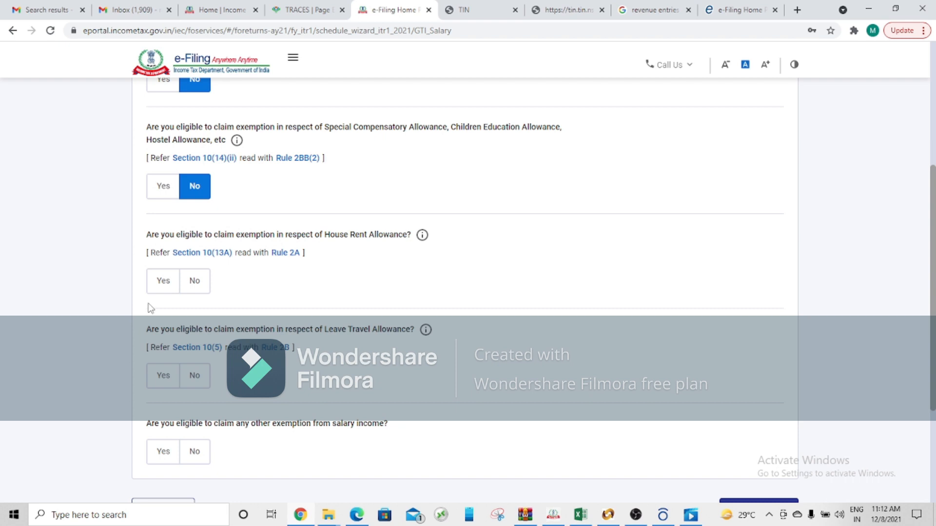
pyautogui.click(195, 285)
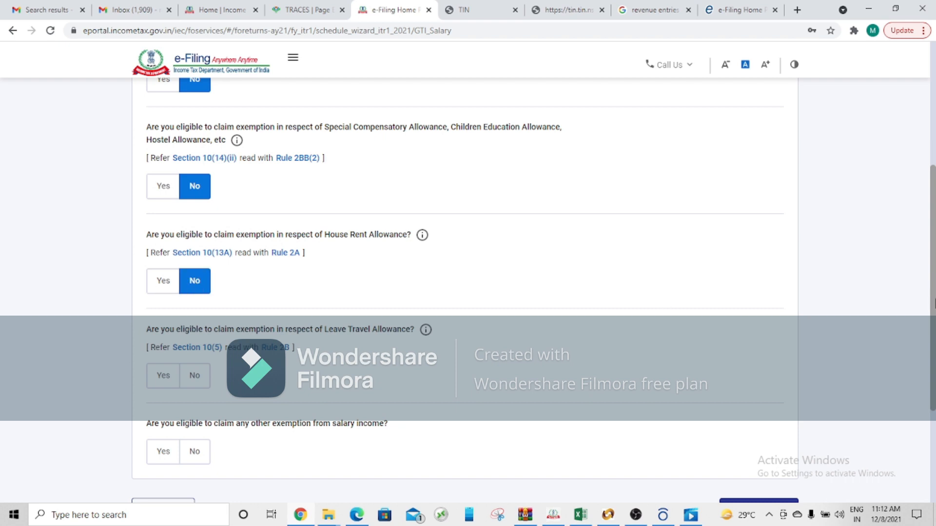
pyautogui.scroll(-2, 932, 307)
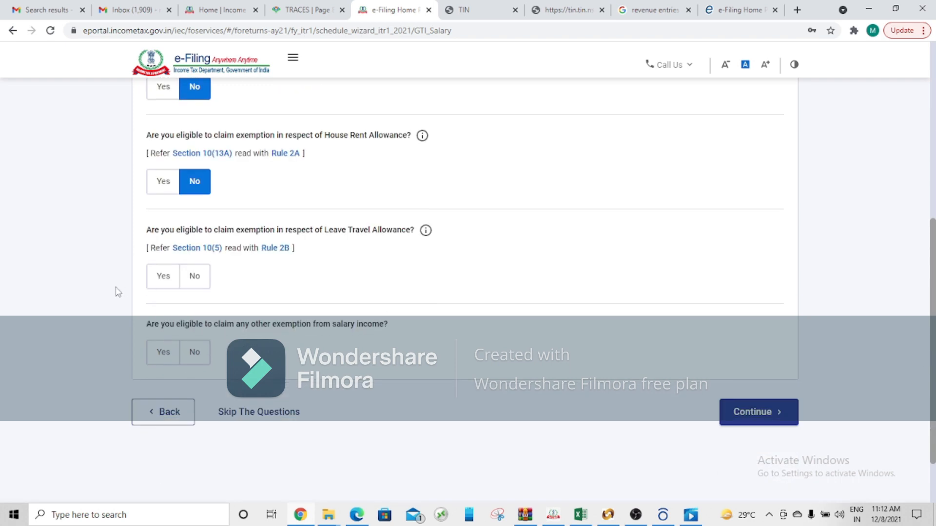
pyautogui.click(201, 284)
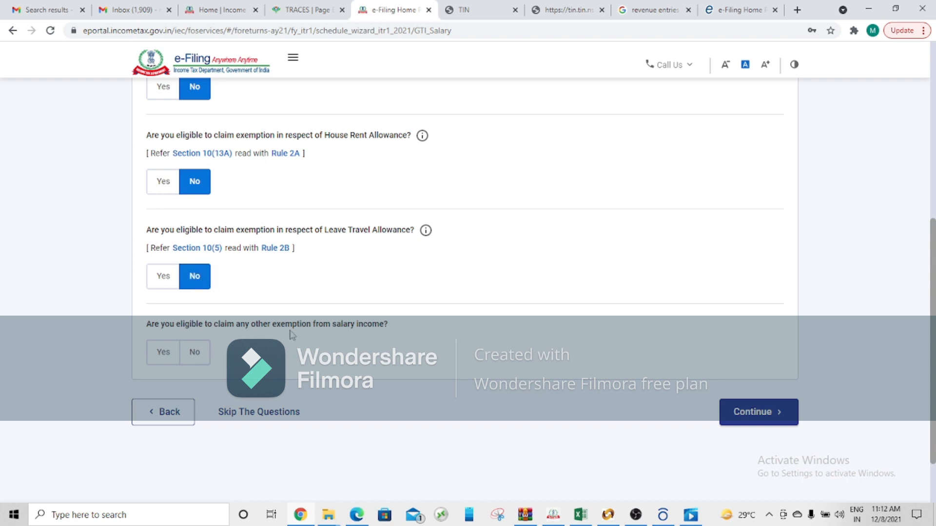
pyautogui.click(202, 356)
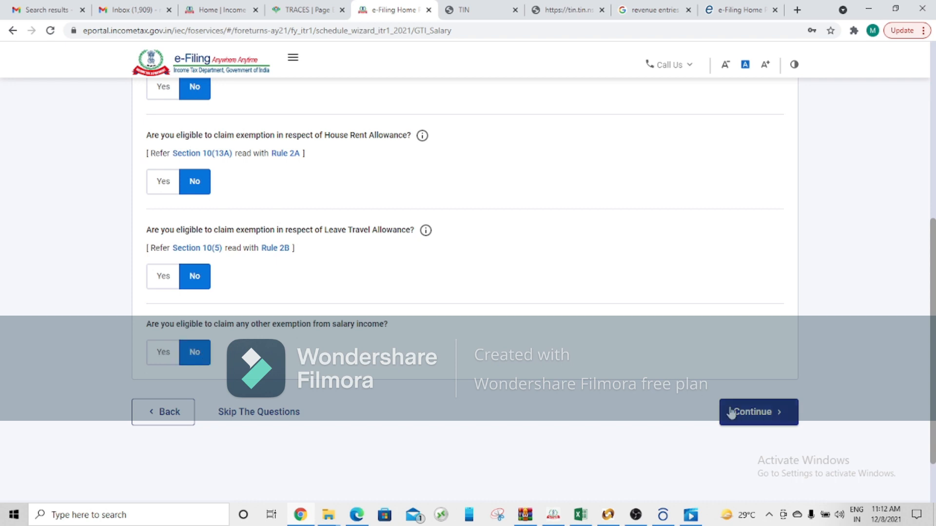
pyautogui.click(753, 413)
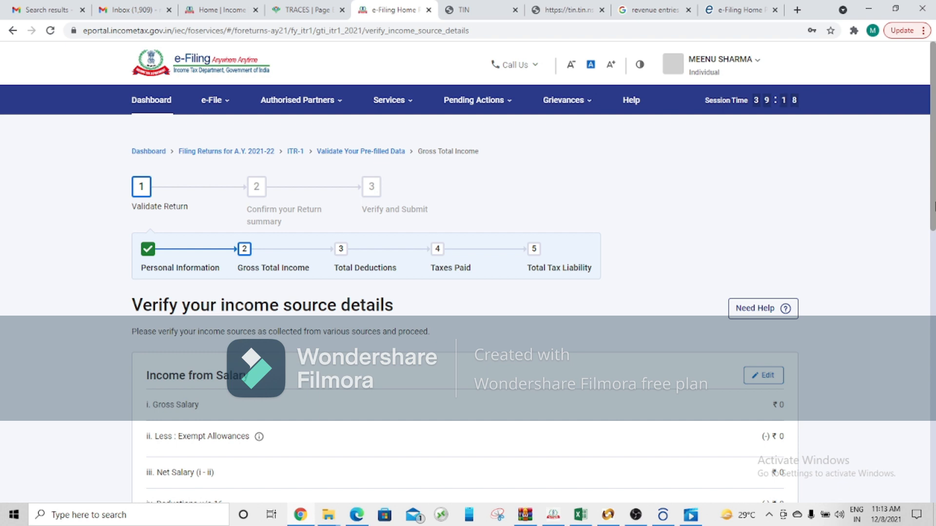
# Step: Open Income from Salary for editing and view the Form-16 hint for profit in lieu of salary under section 17(3)
pyautogui.moveTo(933, 205)
pyautogui.mouseDown()
pyautogui.moveTo(933, 226)
pyautogui.moveTo(932, 207)
pyautogui.mouseUp()
pyautogui.moveTo(932, 207); pyautogui.dragTo(933, 282)
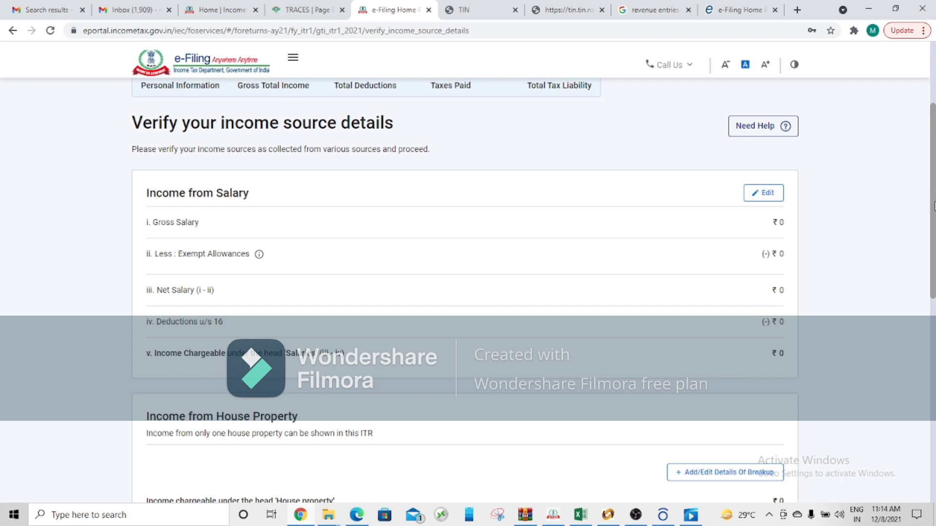
pyautogui.scroll(-1, 934, 206)
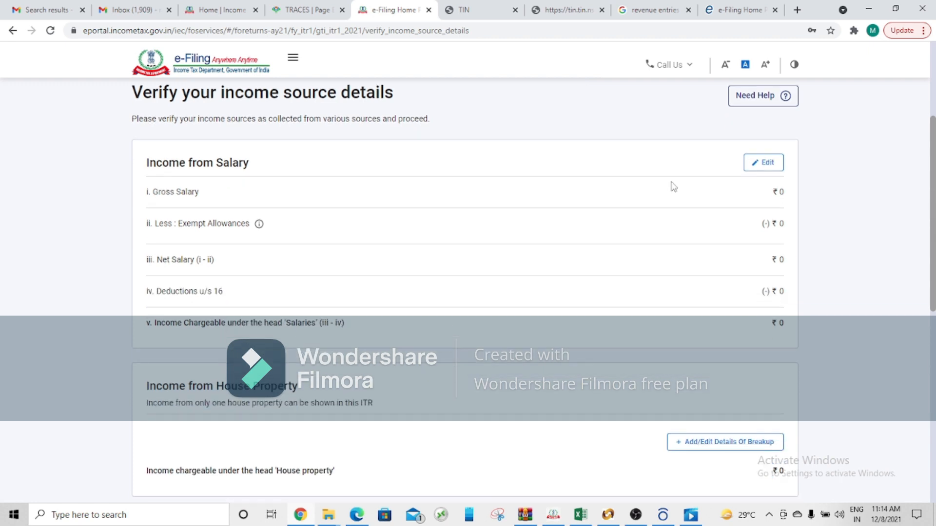
pyautogui.click(761, 170)
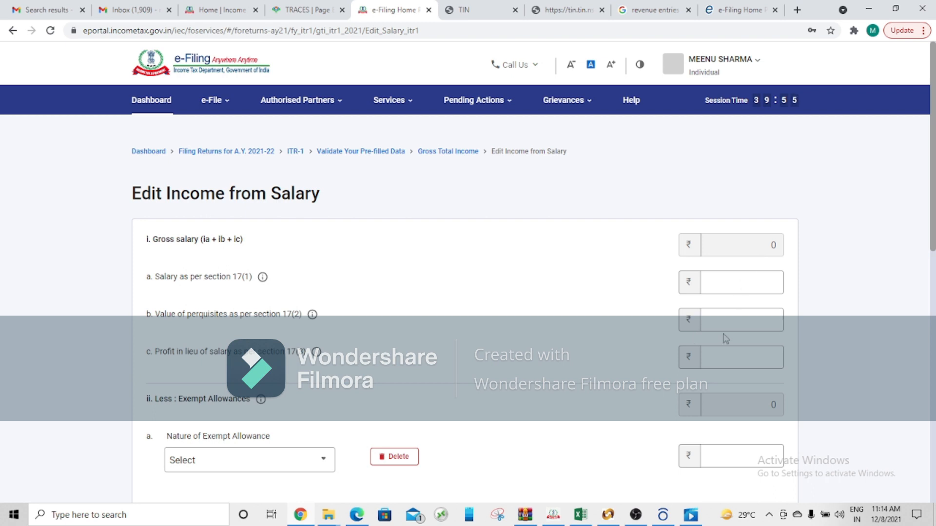
pyautogui.click(723, 285)
pyautogui.moveTo(318, 361)
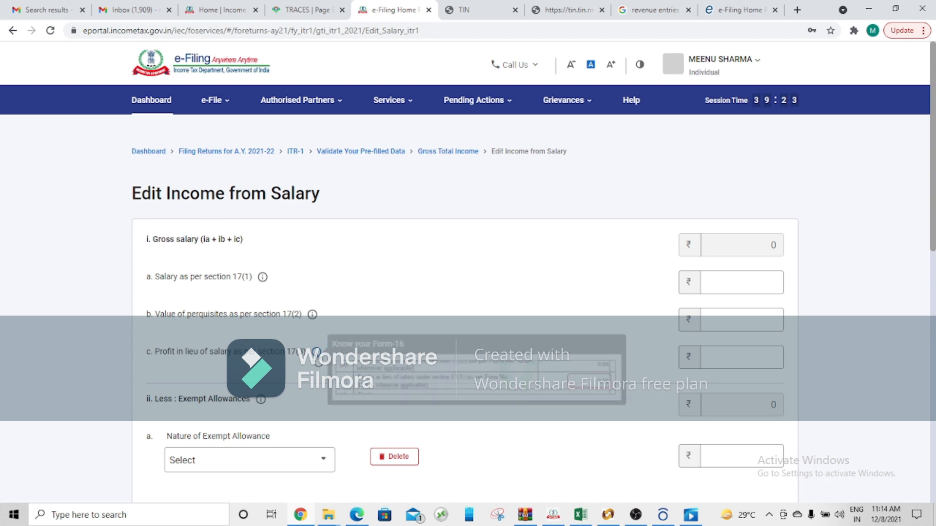
# Step: Look through the available exempt allowance types under Nature of Exempt Allowance without choosing one
pyautogui.moveTo(934, 225); pyautogui.dragTo(935, 267)
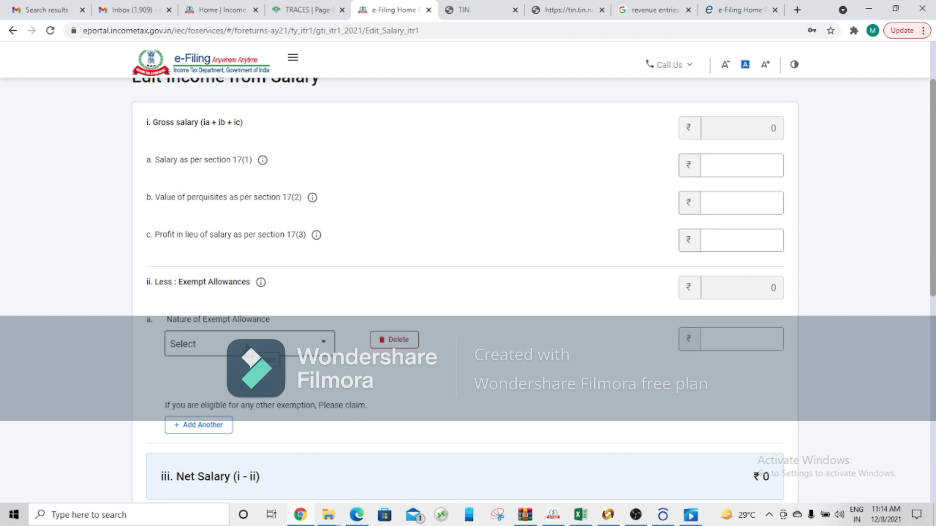
pyautogui.click(283, 345)
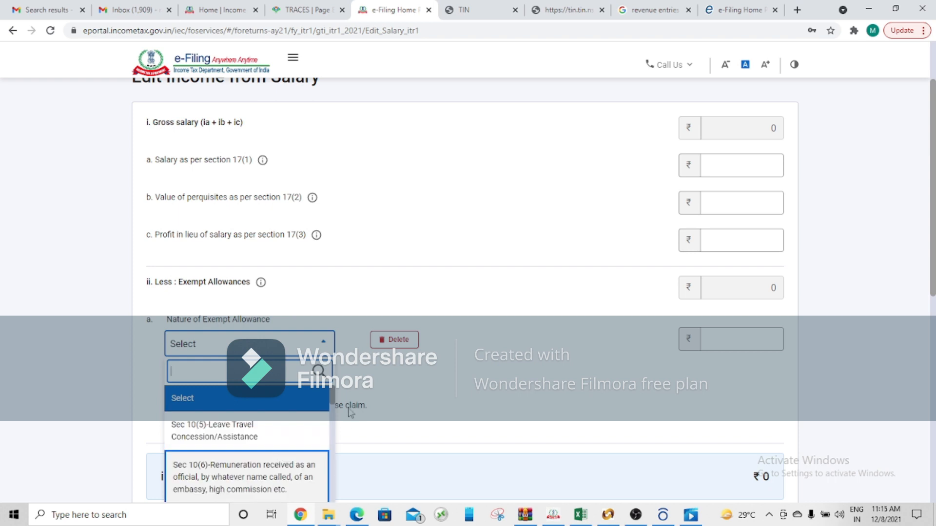
pyautogui.moveTo(333, 402); pyautogui.dragTo(339, 440)
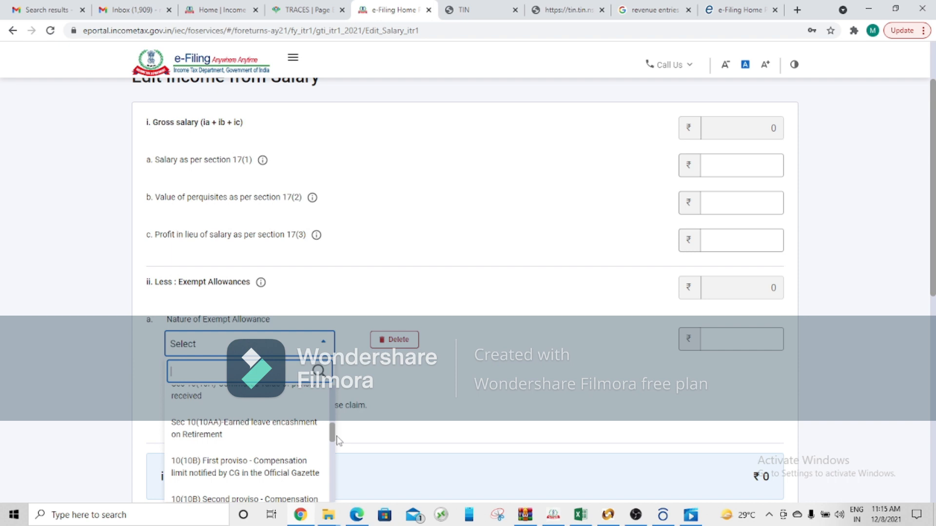
pyautogui.moveTo(340, 441)
pyautogui.mouseDown()
pyautogui.moveTo(337, 520)
pyautogui.moveTo(335, 427)
pyautogui.mouseUp()
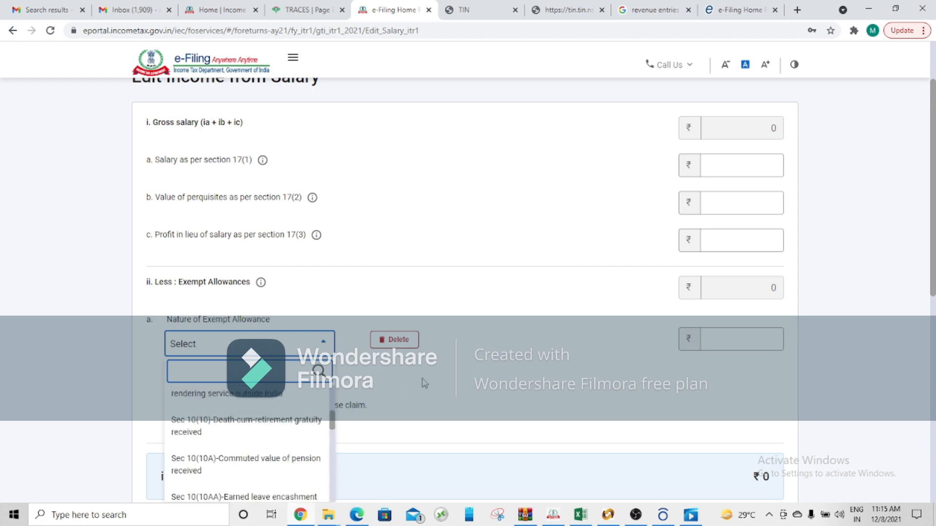
pyautogui.click(306, 348)
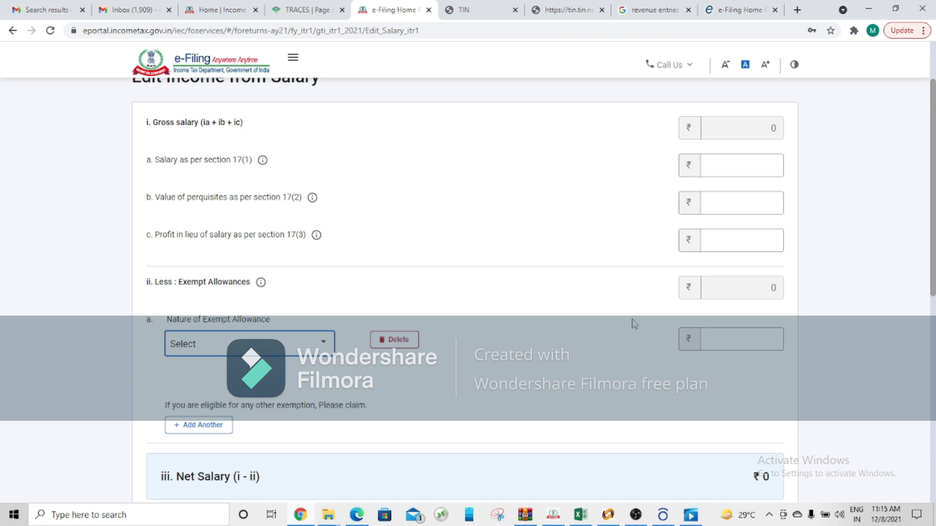
# Step: Review the exempt allowance amount, net salary and section 16 deductions, and save the salary income details
pyautogui.click(765, 337)
pyautogui.scroll(-5, 934, 267)
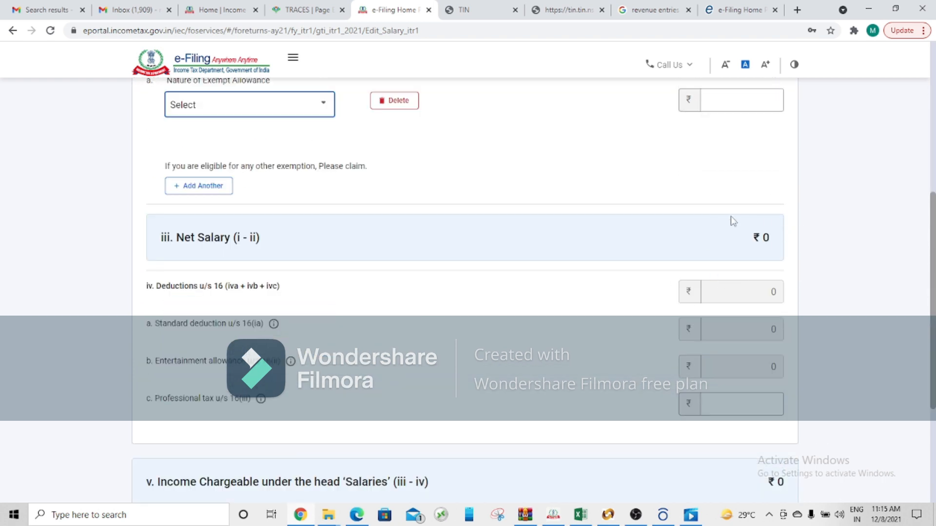
pyautogui.scroll(3, 932, 287)
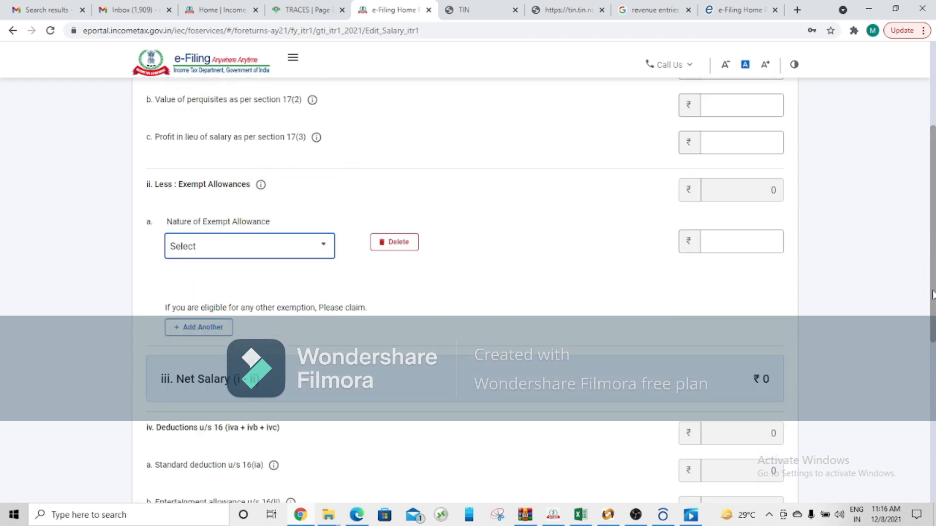
pyautogui.moveTo(932, 294); pyautogui.dragTo(933, 325)
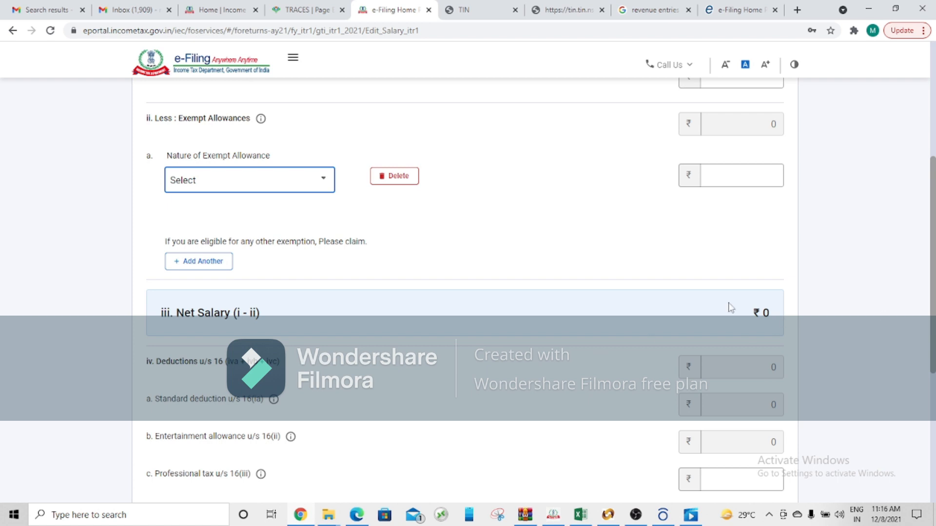
pyautogui.moveTo(932, 306); pyautogui.dragTo(933, 359)
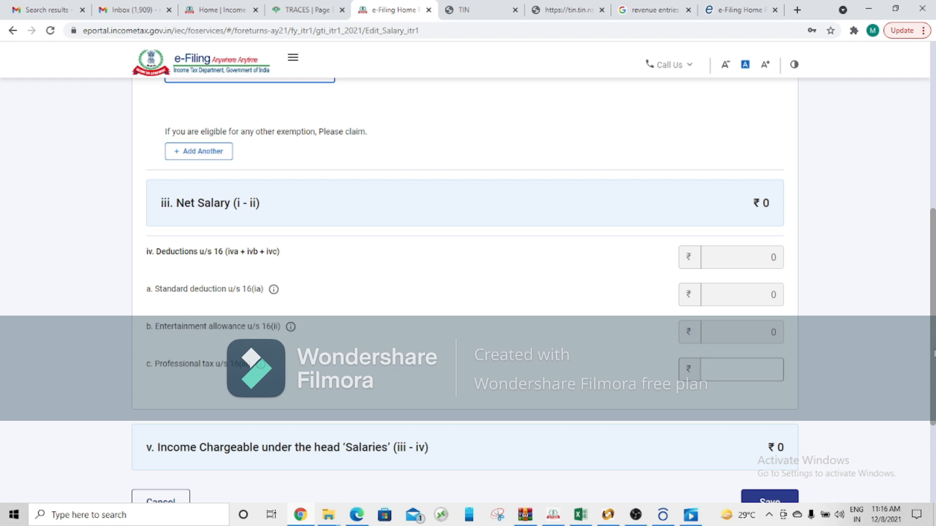
pyautogui.scroll(-2, 934, 353)
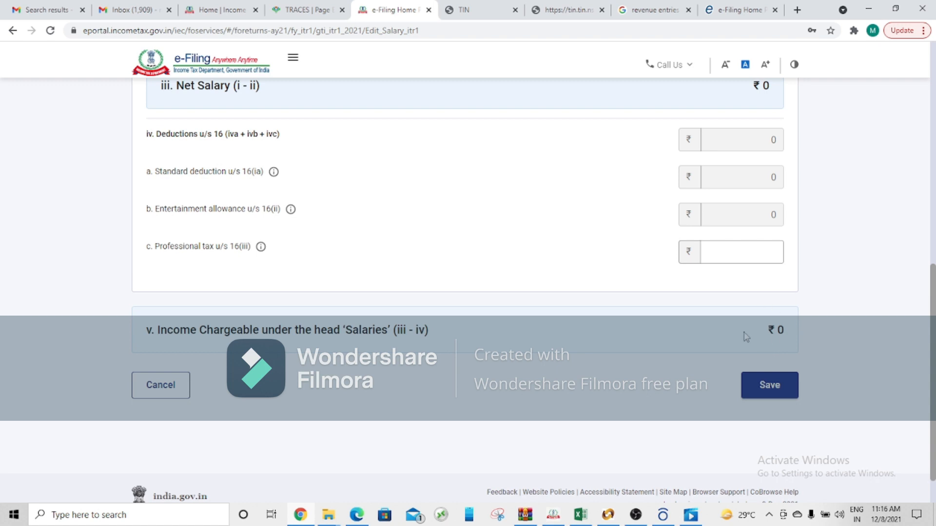
pyautogui.click(770, 385)
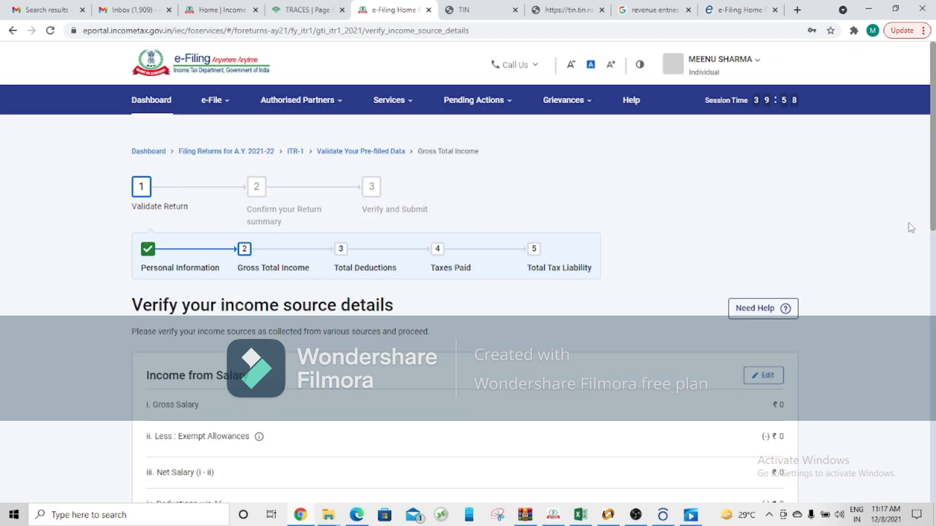
# Step: Open the breakup details for Income from House Property and set the type of house property to Let Out
pyautogui.moveTo(934, 217); pyautogui.dragTo(933, 376)
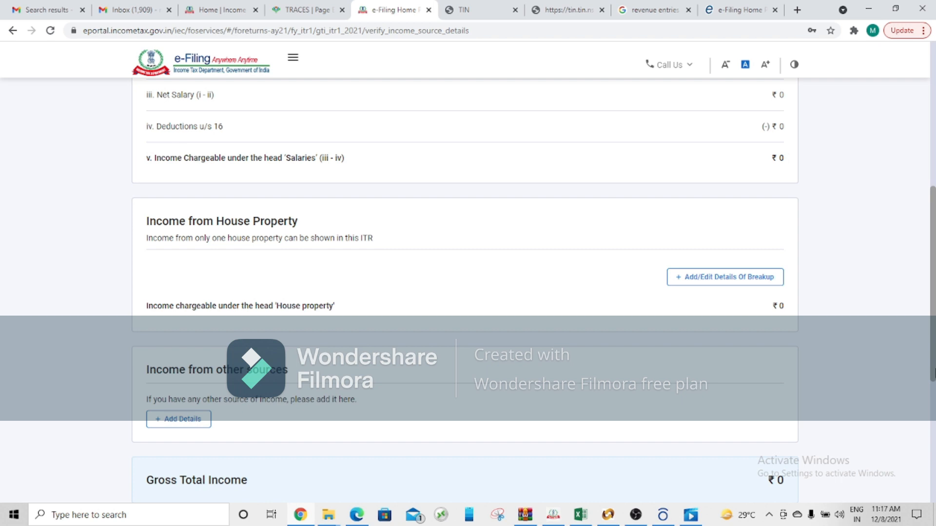
pyautogui.click(725, 277)
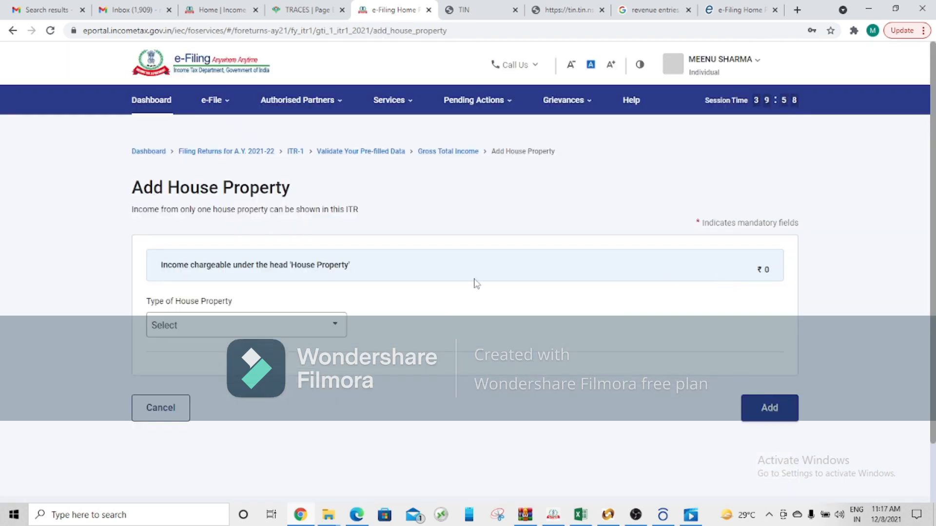
pyautogui.click(331, 324)
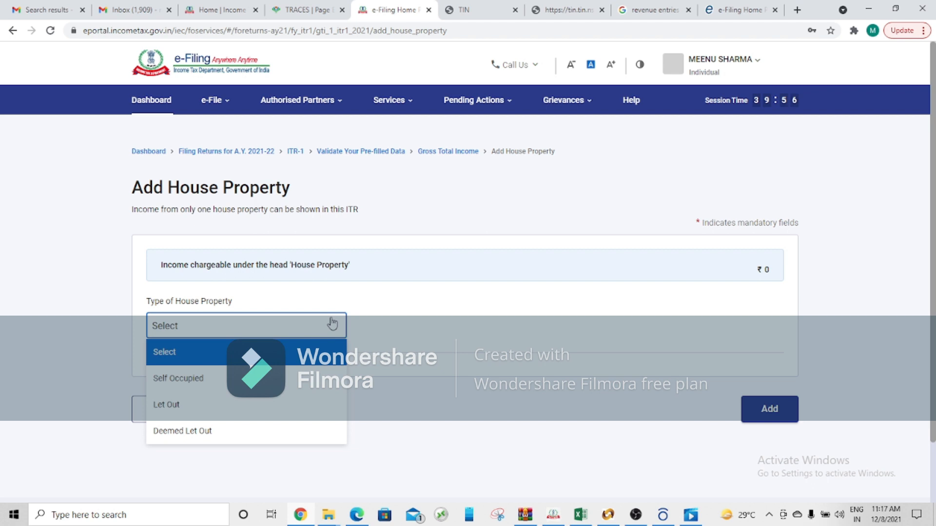
pyautogui.click(295, 413)
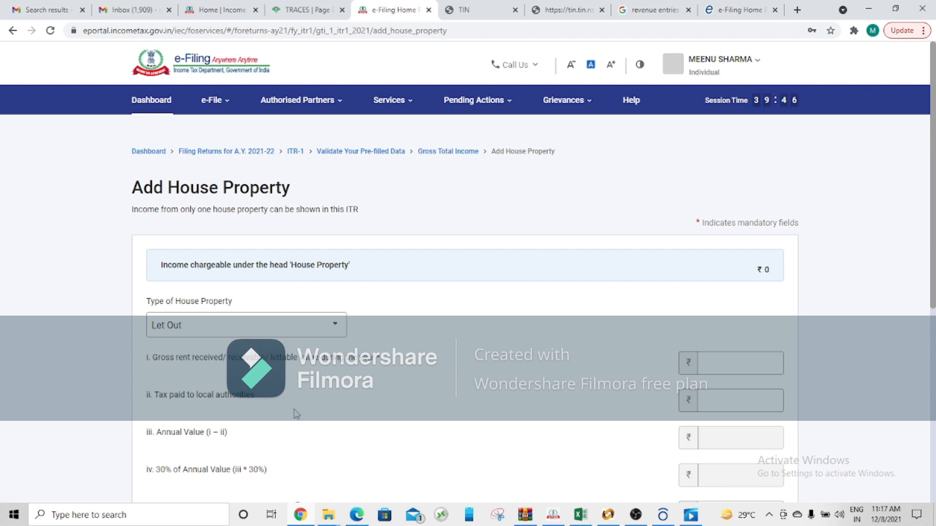
# Step: Review the Let Out property's gross rent, local authority tax, annual value and borrowed-capital interest fields without entering amounts
pyautogui.click(770, 366)
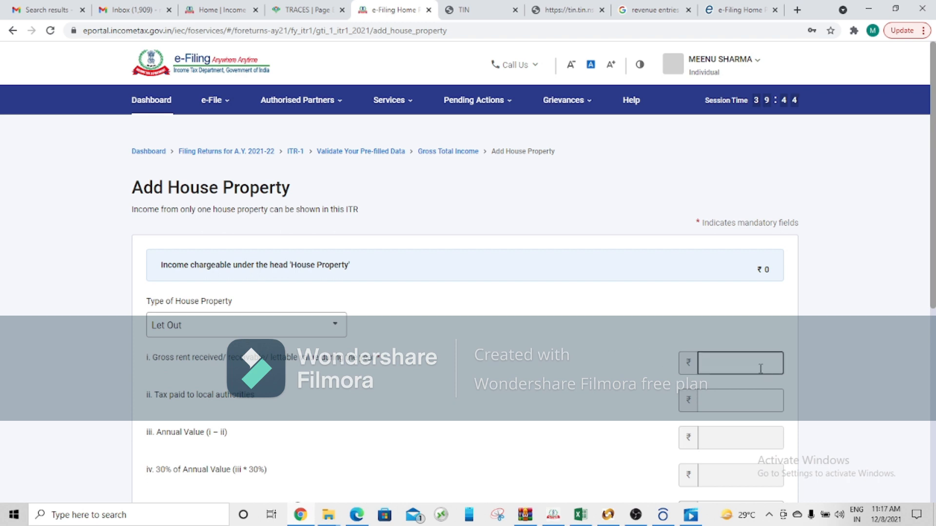
pyautogui.moveTo(931, 277); pyautogui.dragTo(933, 331)
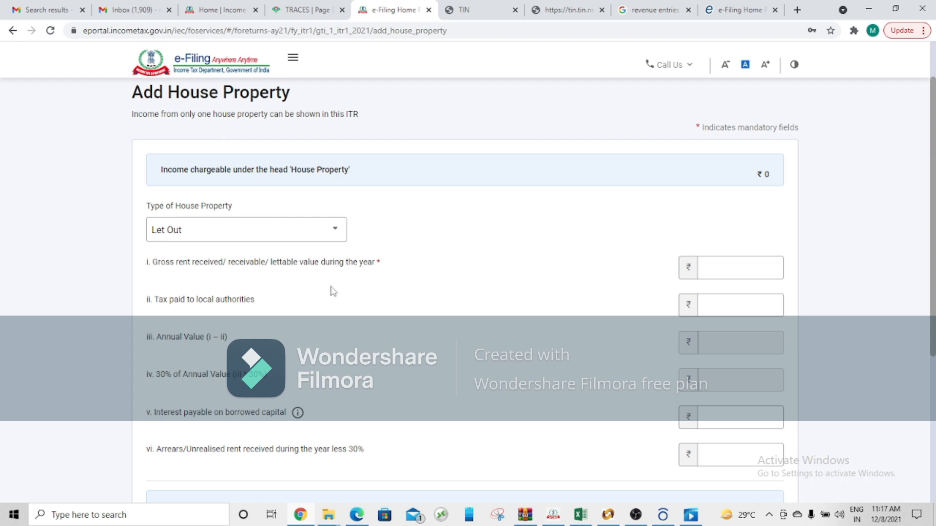
pyautogui.moveTo(934, 185); pyautogui.dragTo(934, 201)
pyautogui.click(702, 277)
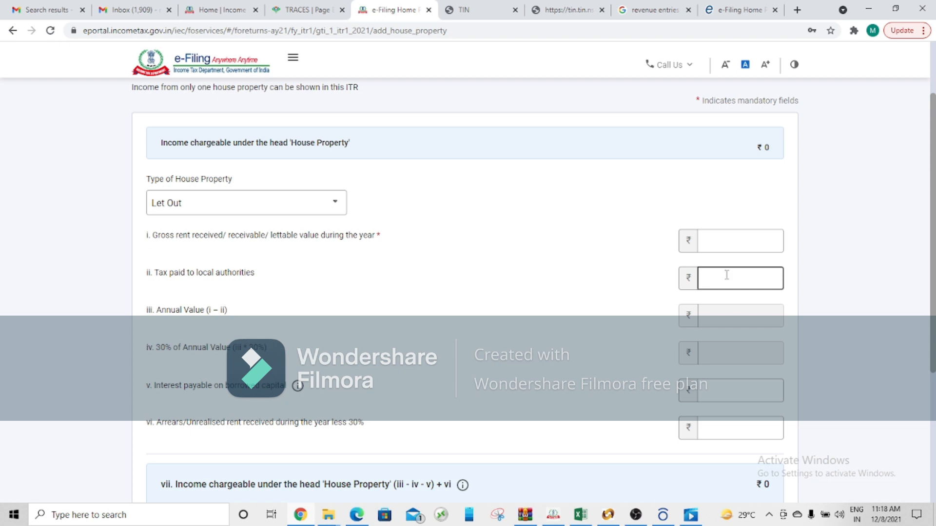
pyautogui.click(731, 300)
pyautogui.click(722, 247)
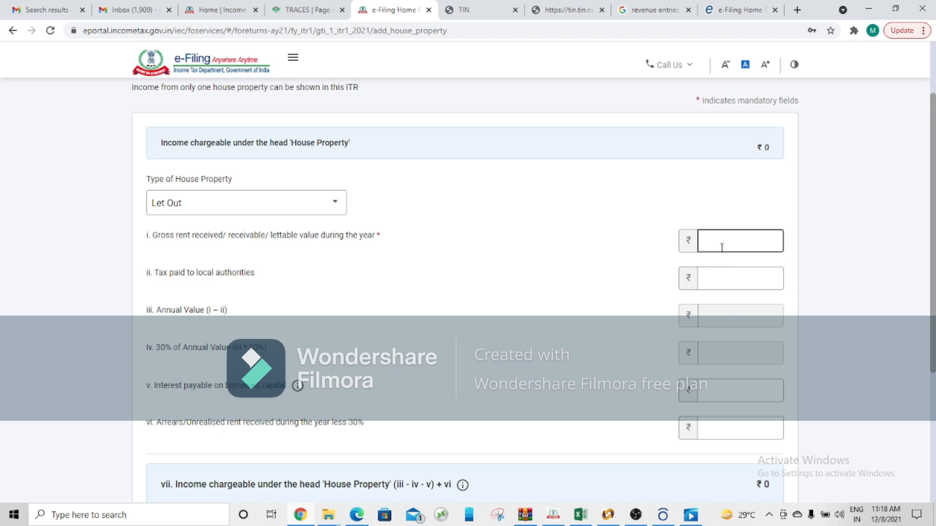
pyautogui.click(730, 279)
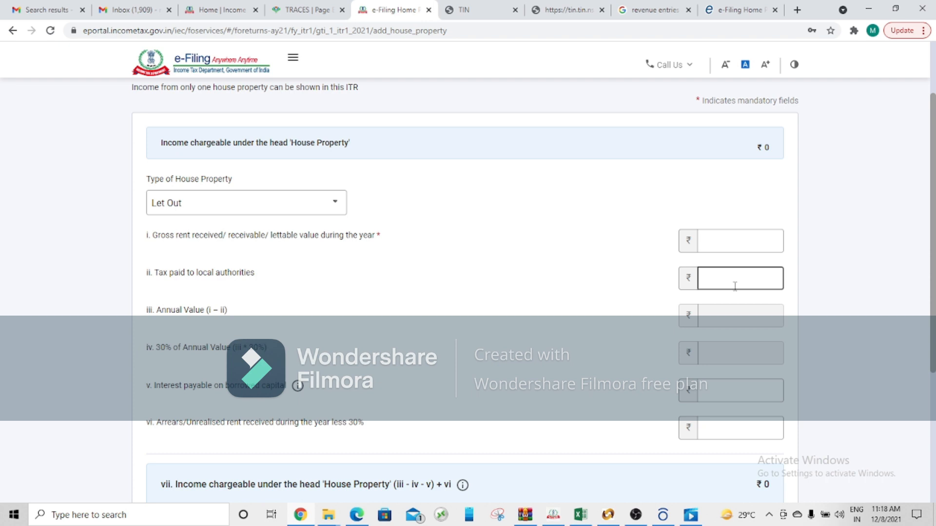
pyautogui.click(735, 320)
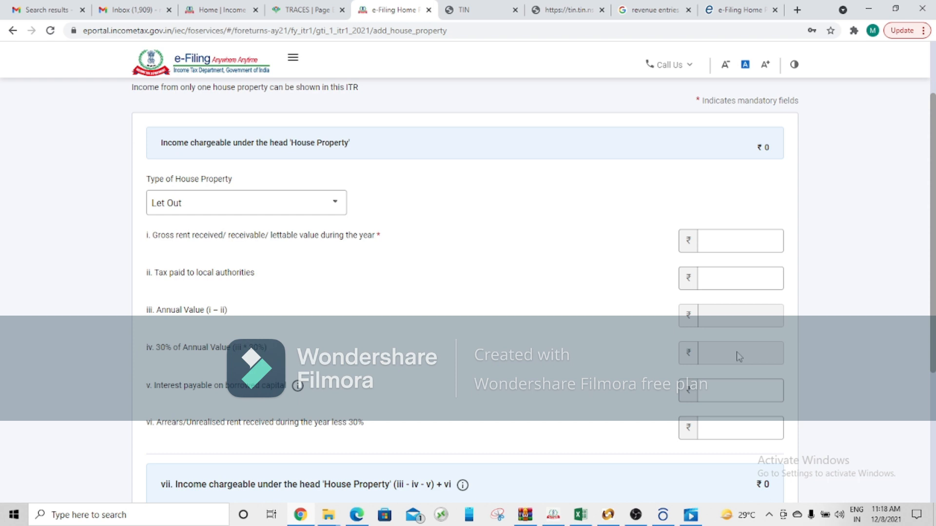
pyautogui.click(735, 395)
# Step: Check the arrears/unrealised rent field, leave it blank, and add the house property details
pyautogui.scroll(-3, 933, 306)
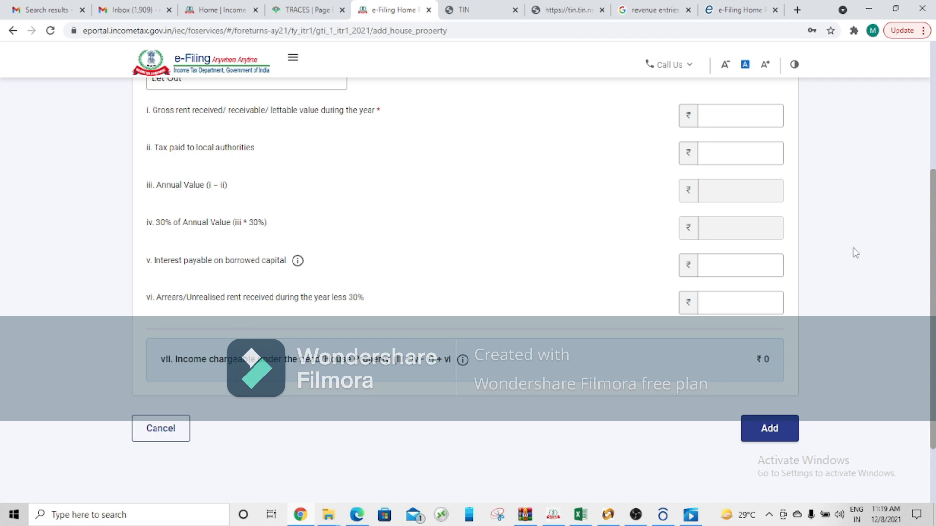
pyautogui.scroll(-2, 828, 249)
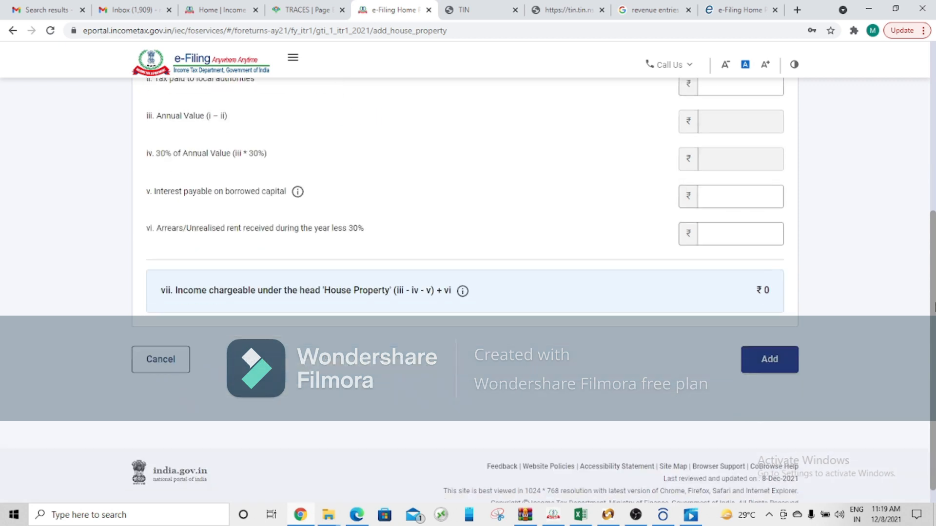
pyautogui.click(761, 236)
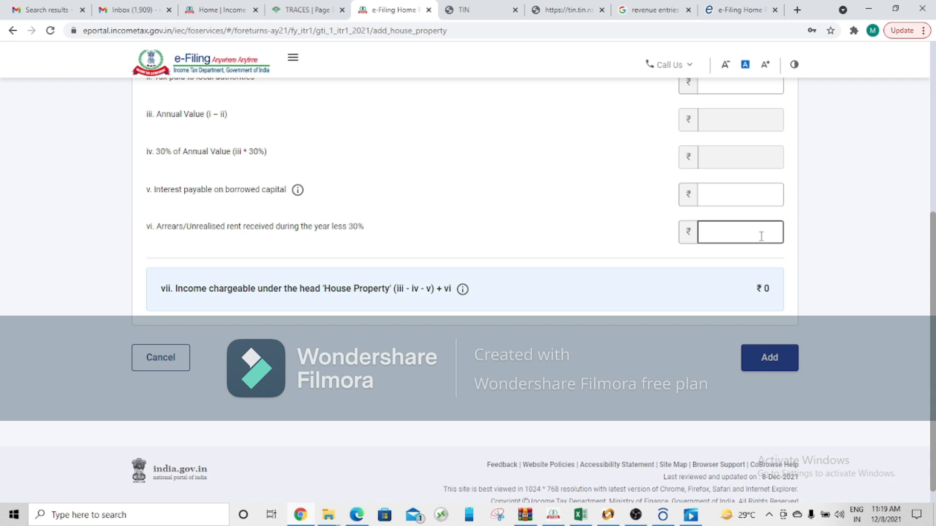
pyautogui.click(759, 252)
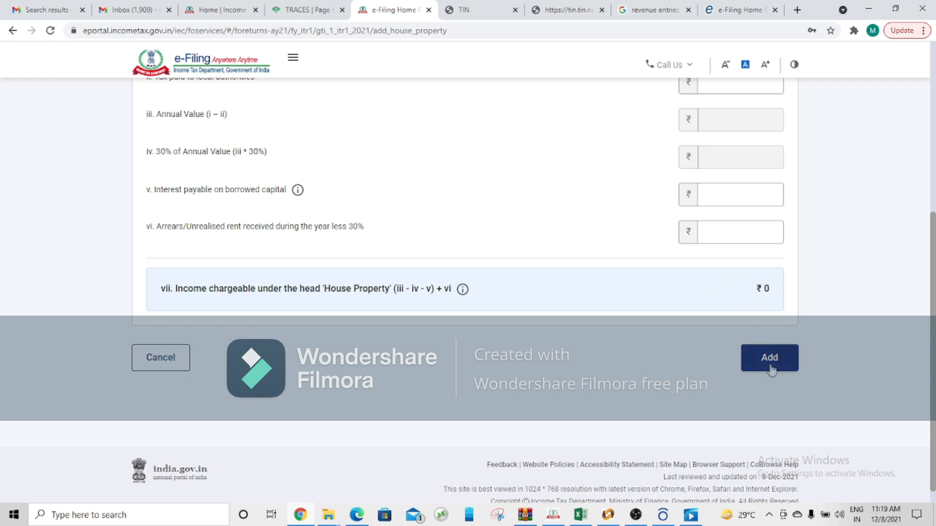
pyautogui.scroll(-1, 770, 371)
pyautogui.click(756, 347)
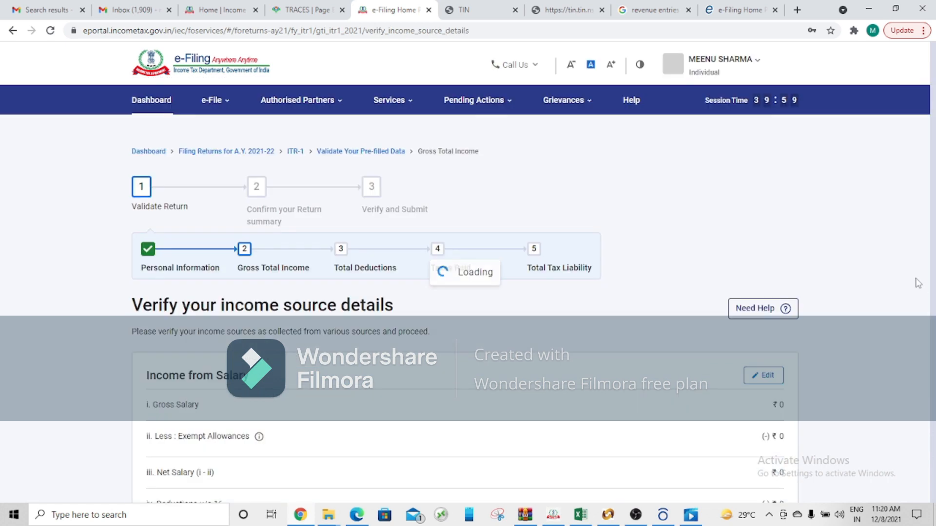
# Step: Open the Income from Other Sources questions, review them with every answer left at No, and continue
pyautogui.scroll(-5, 919, 284)
pyautogui.scroll(-5, 919, 283)
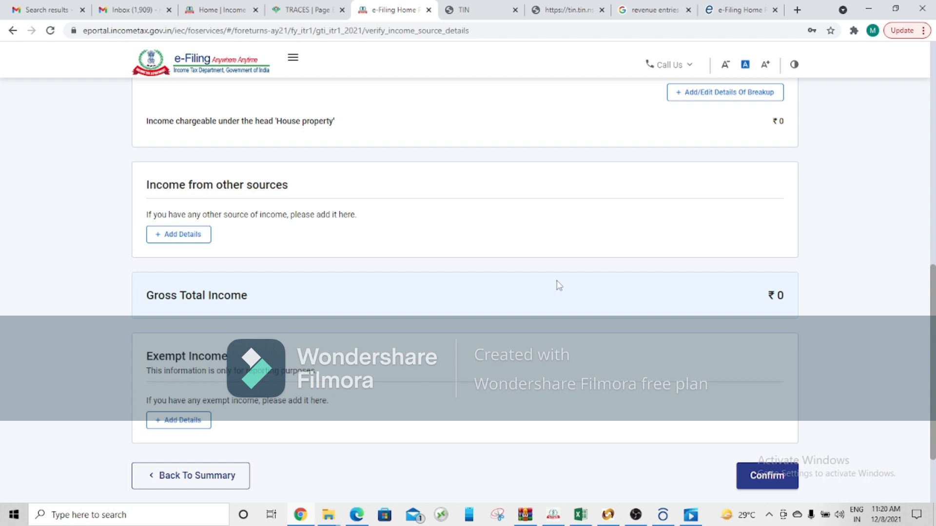
pyautogui.click(178, 234)
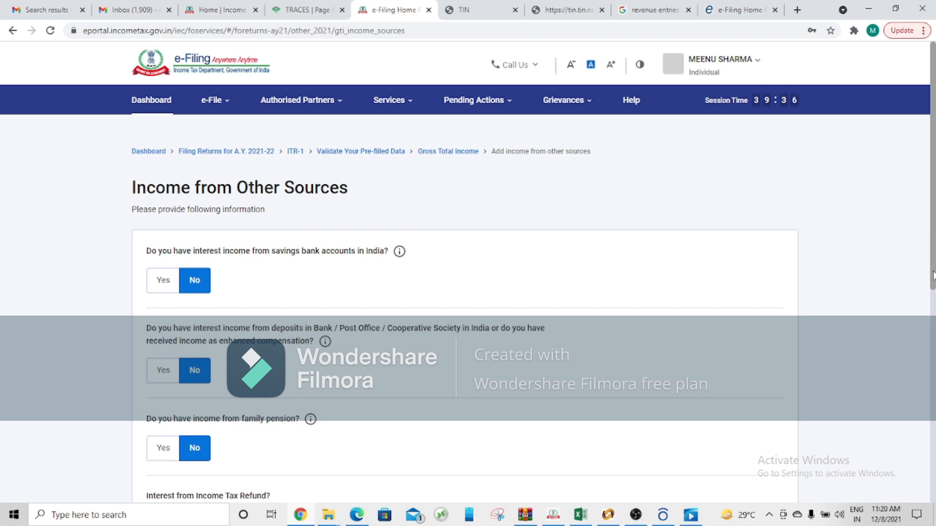
pyautogui.moveTo(934, 282); pyautogui.dragTo(933, 385)
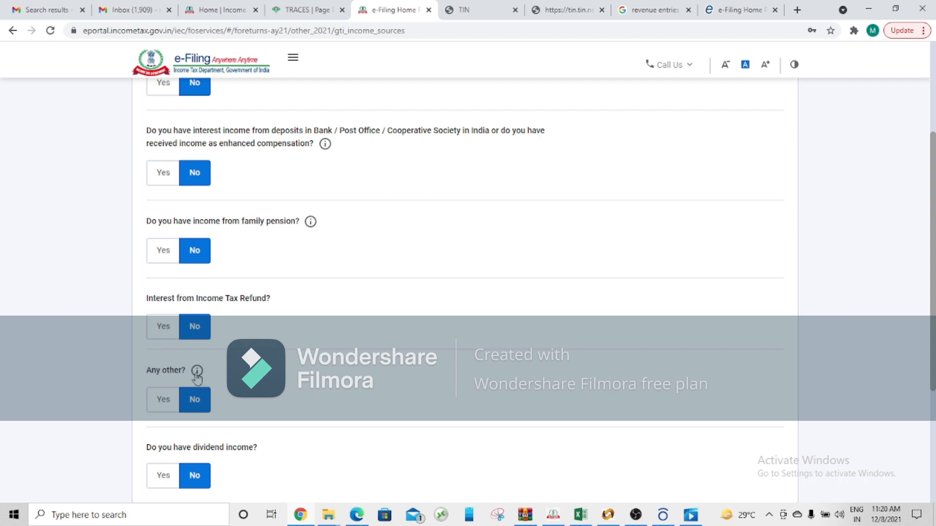
pyautogui.moveTo(197, 375)
pyautogui.scroll(-2, 197, 376)
pyautogui.moveTo(935, 349); pyautogui.dragTo(935, 354)
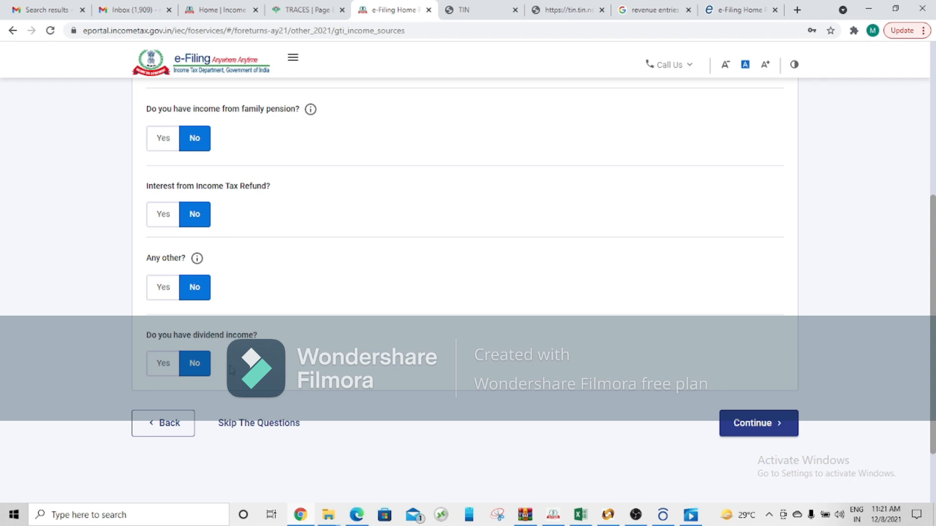
pyautogui.click(764, 425)
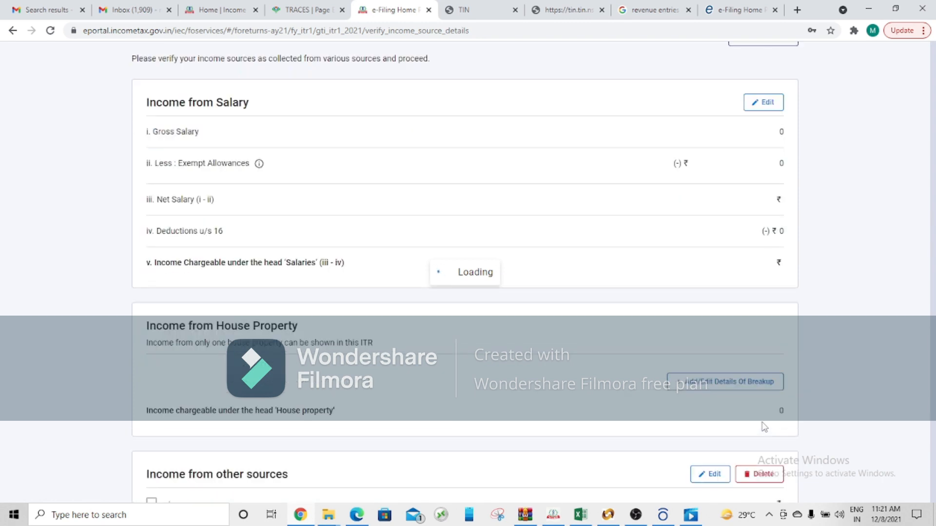
# Step: Open the Exempt Income details and look through the Nature of Exempt Income options without choosing one
pyautogui.scroll(-10, 881, 307)
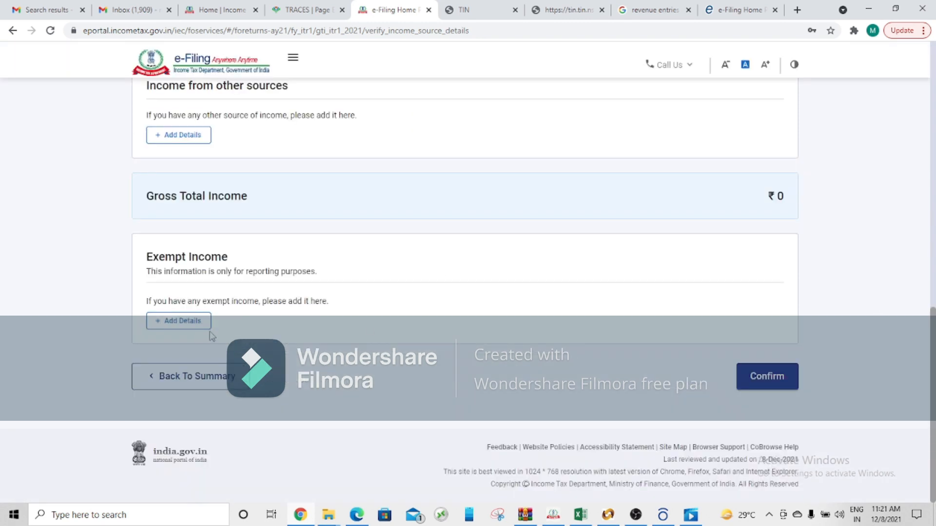
pyautogui.click(193, 323)
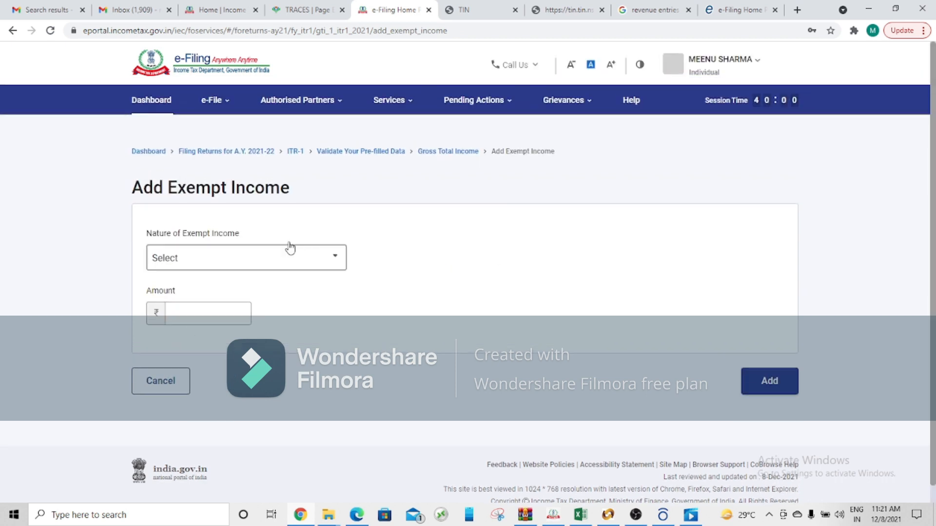
pyautogui.click(303, 260)
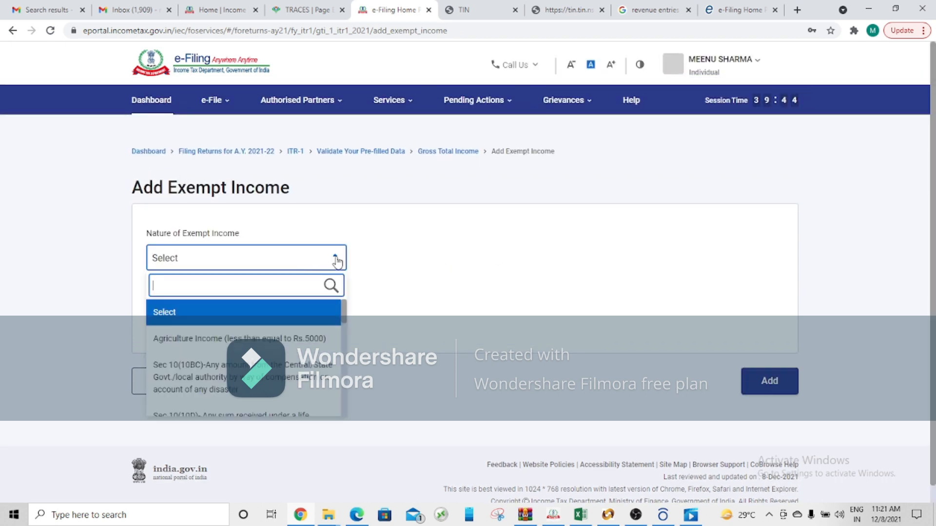
pyautogui.scroll(-3, 304, 343)
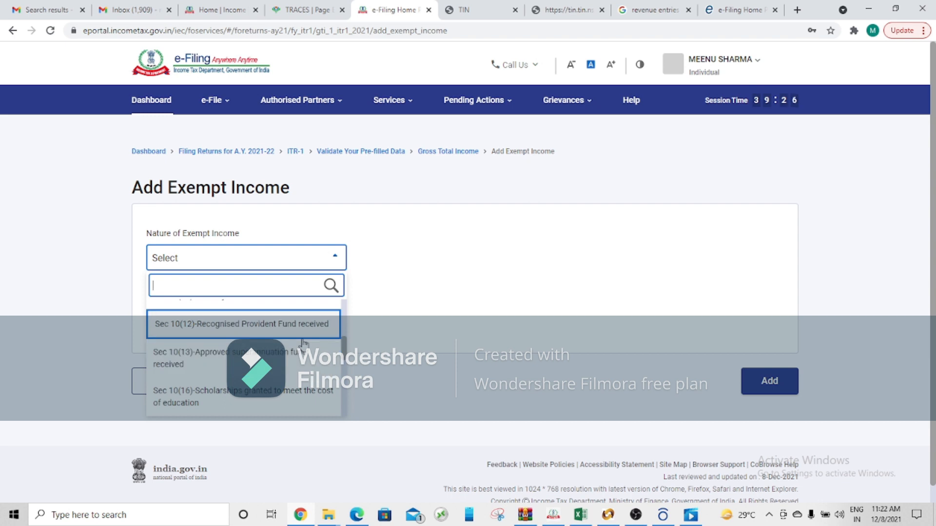
pyautogui.press('Up')
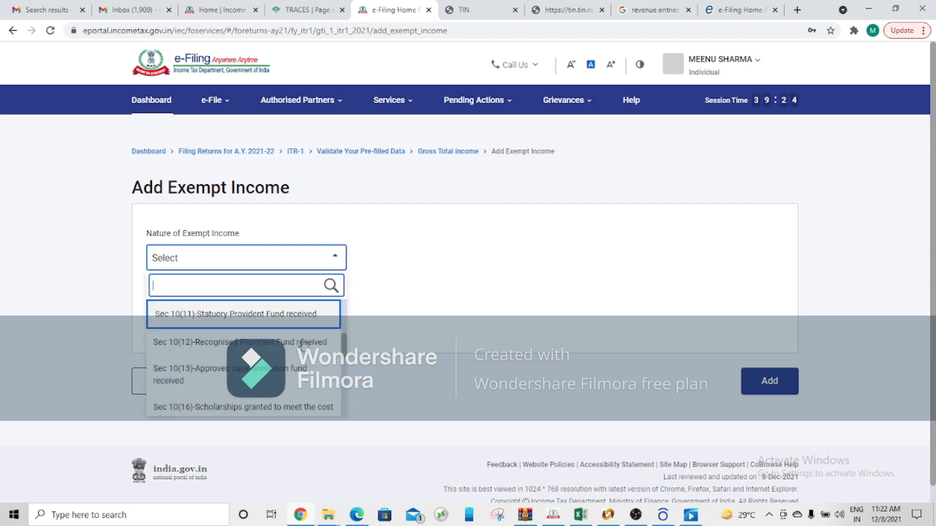
pyautogui.press('Up')
pyautogui.press('Up')
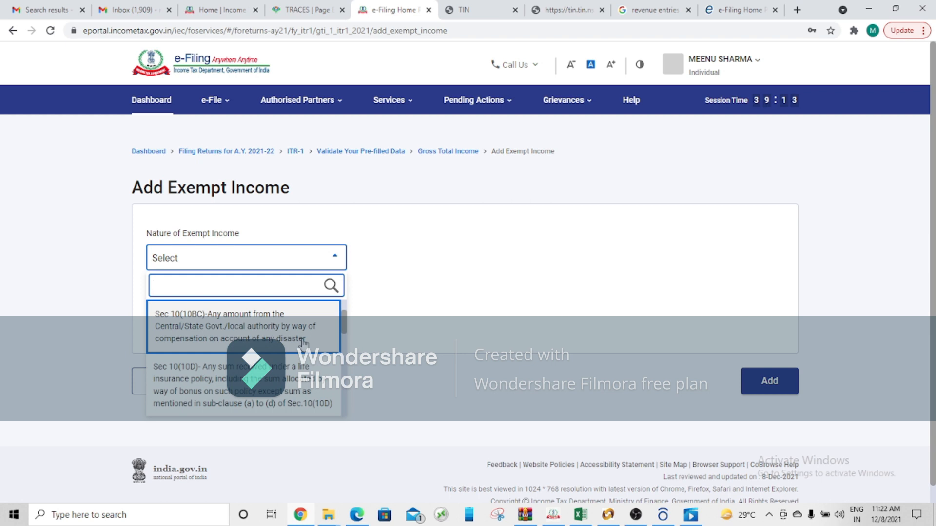
pyautogui.scroll(-1, 303, 343)
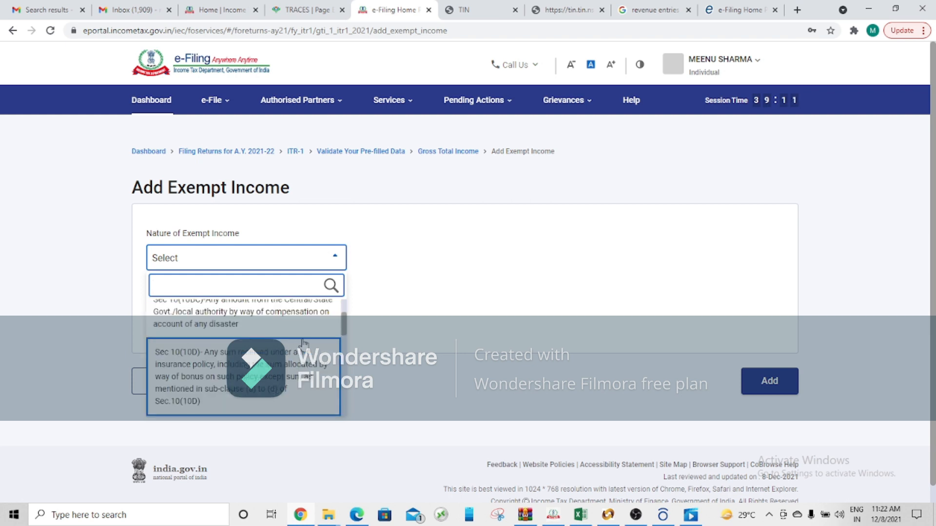
pyautogui.scroll(1, 303, 343)
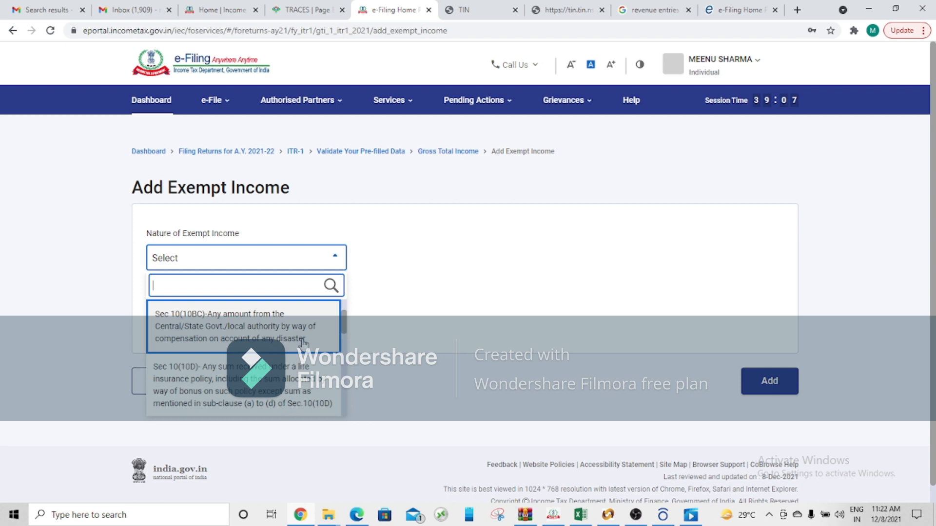
pyautogui.press('Down')
pyautogui.press('Down')
pyautogui.press('Down')
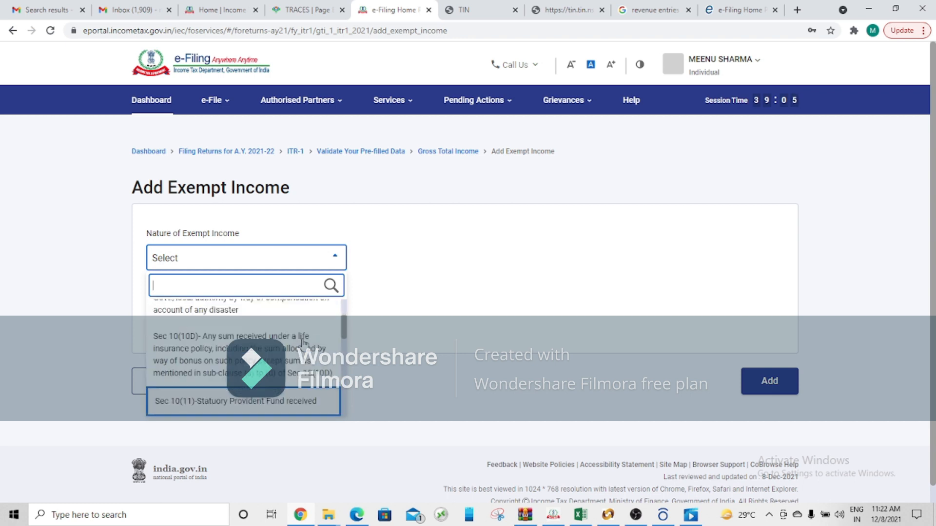
pyautogui.press('Down')
pyautogui.press('Down')
pyautogui.press('Down')
pyautogui.press('Down')
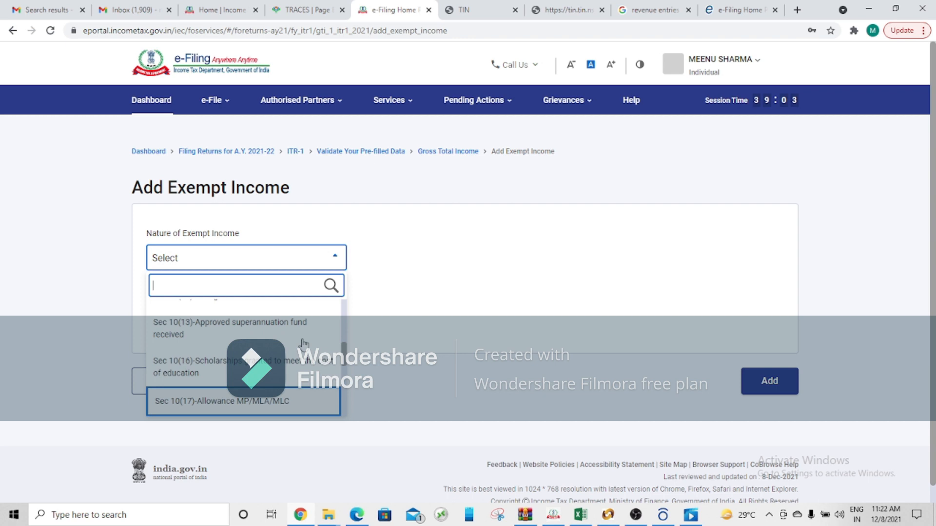
pyautogui.press('Down')
pyautogui.press('Down')
pyautogui.press('Down')
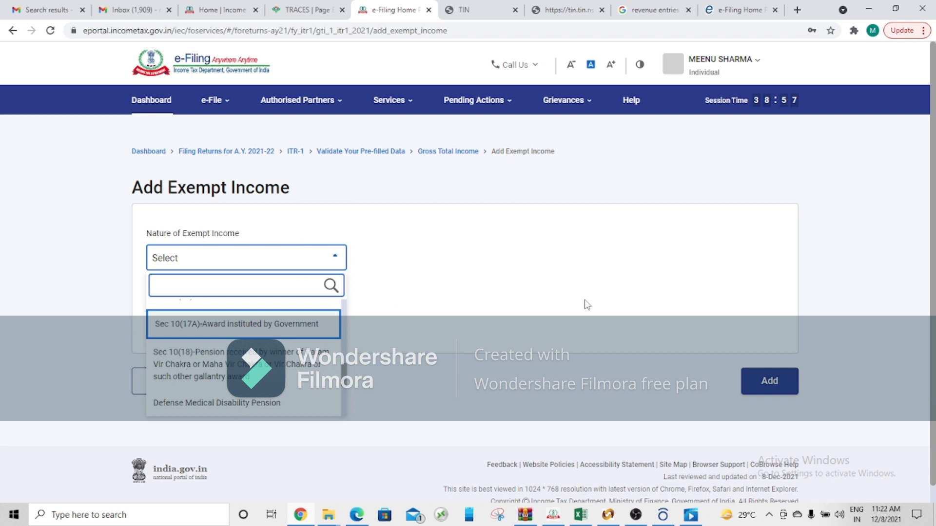
# Step: Leave the exempt income form without an entry and confirm the Gross Total Income section
pyautogui.click(772, 385)
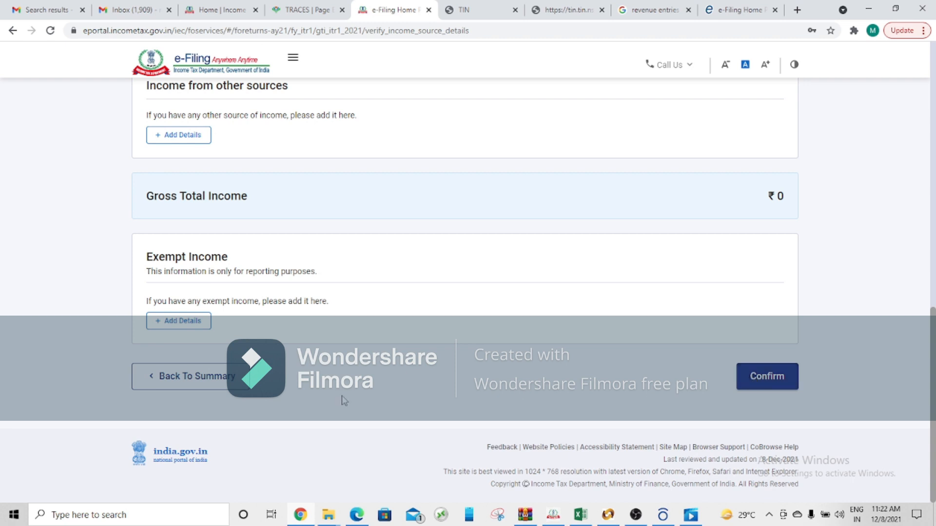
pyautogui.moveTo(932, 333)
pyautogui.mouseDown()
pyautogui.moveTo(933, 114)
pyautogui.moveTo(934, 321)
pyautogui.mouseUp()
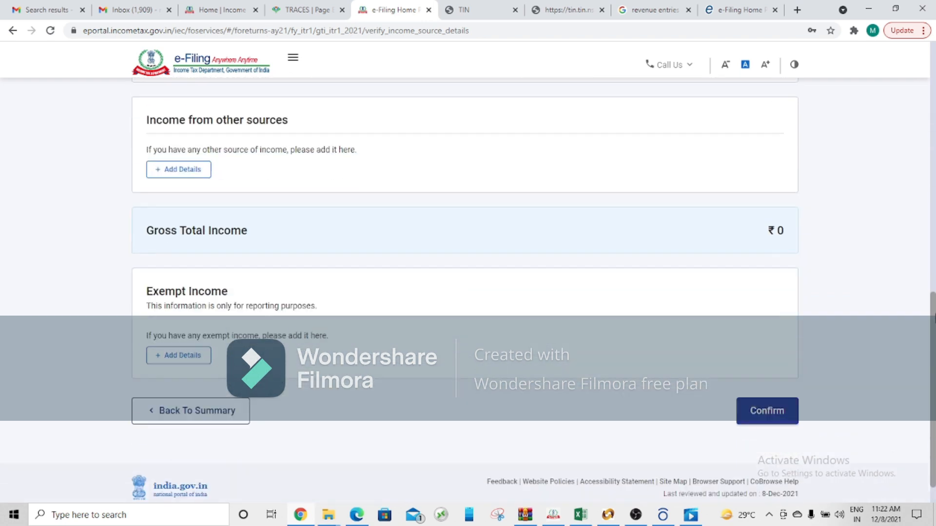
pyautogui.click(785, 411)
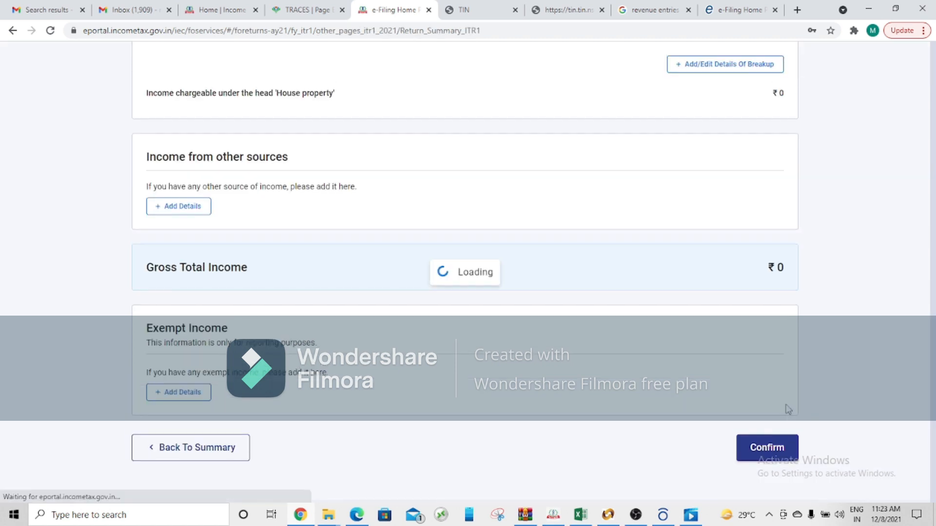
# Step: Open the Total Deductions section and review the deduction eligibility questions, from donations through section 80E to the other deductions list
pyautogui.moveTo(933, 273); pyautogui.dragTo(933, 397)
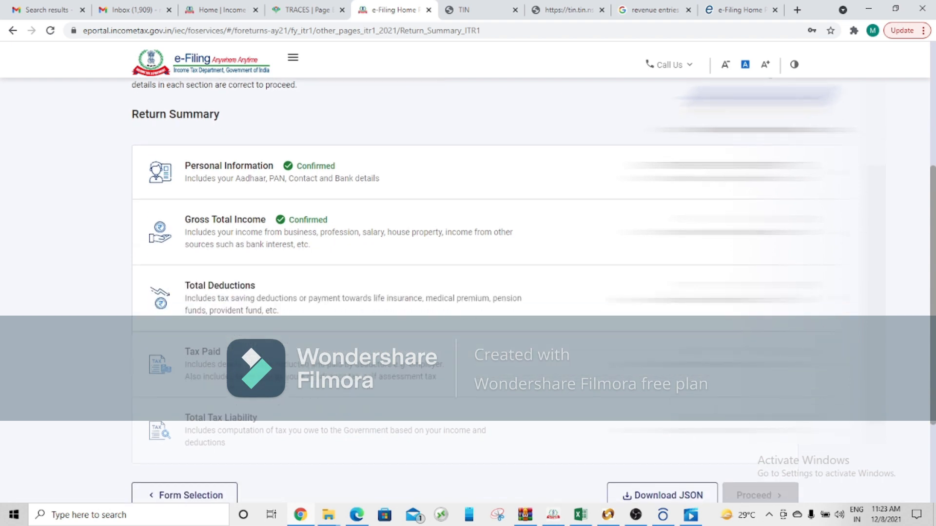
pyautogui.click(220, 286)
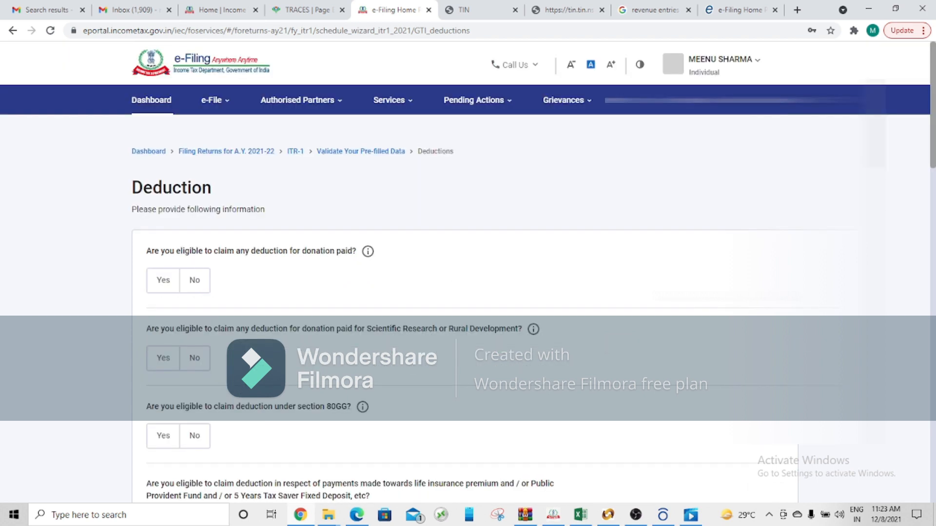
pyautogui.scroll(-2, 468, 292)
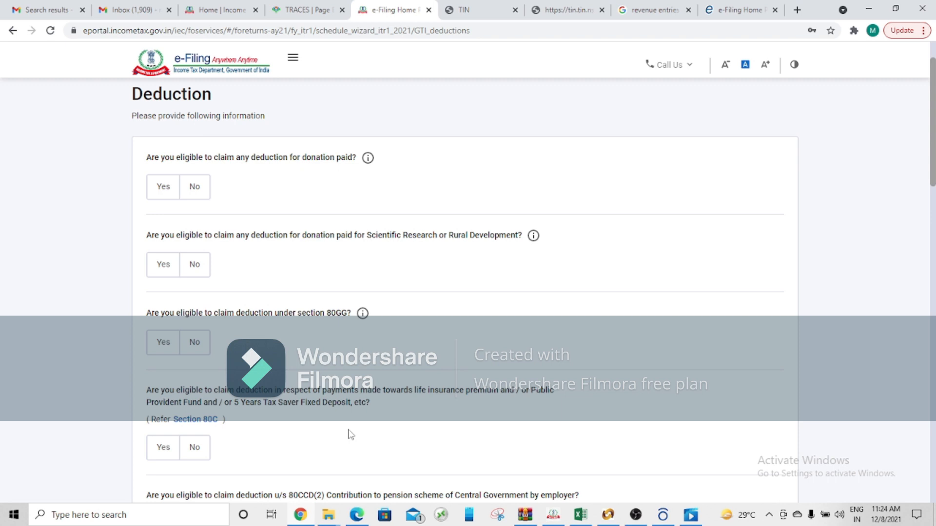
pyautogui.scroll(-4, 350, 435)
pyautogui.scroll(-3, 350, 435)
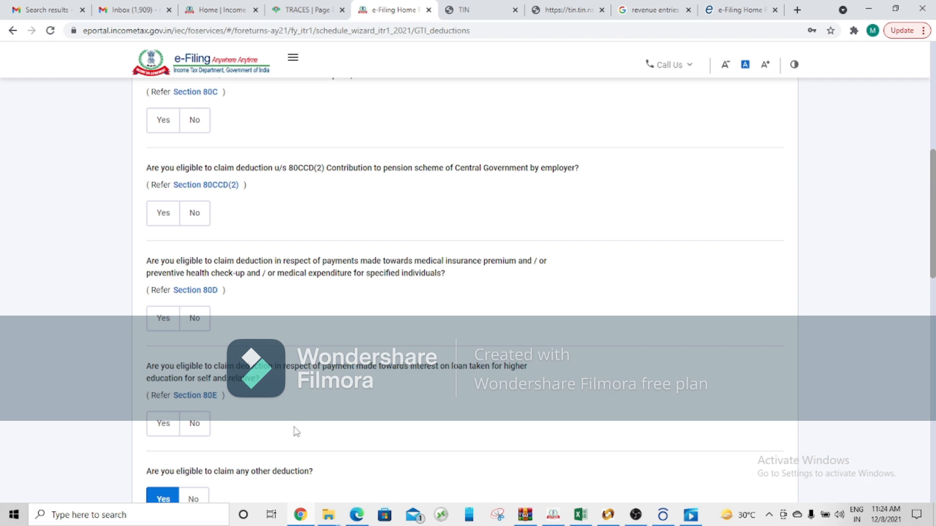
pyautogui.scroll(-5, 296, 432)
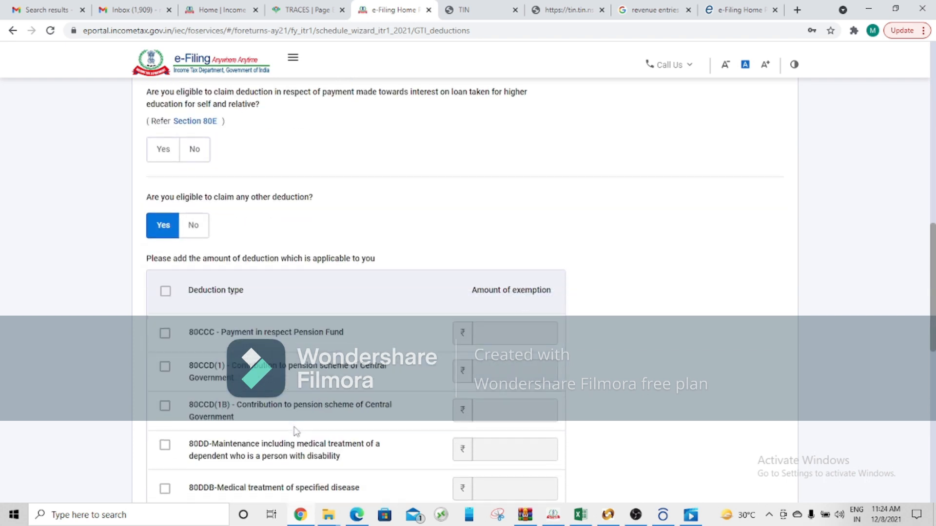
pyautogui.scroll(-2, 296, 432)
pyautogui.scroll(-1, 297, 432)
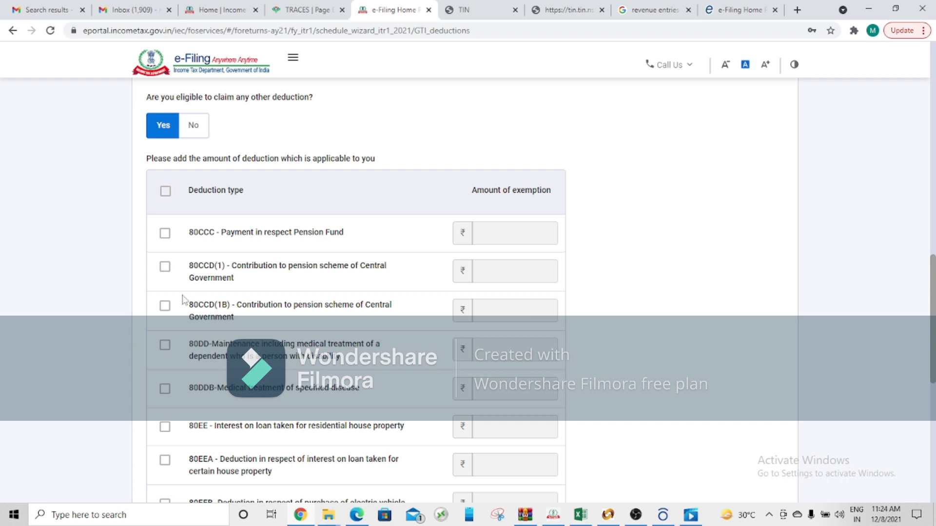
# Step: Try out selecting the 80CCC and 80CCD(1) deductions, and leave both cleared without an amount
pyautogui.click(165, 237)
pyautogui.click(494, 237)
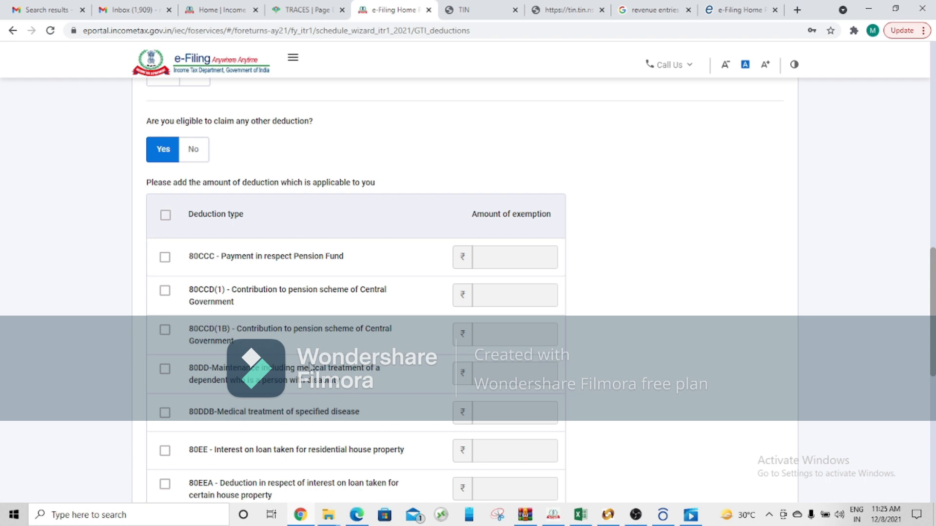
pyautogui.click(165, 292)
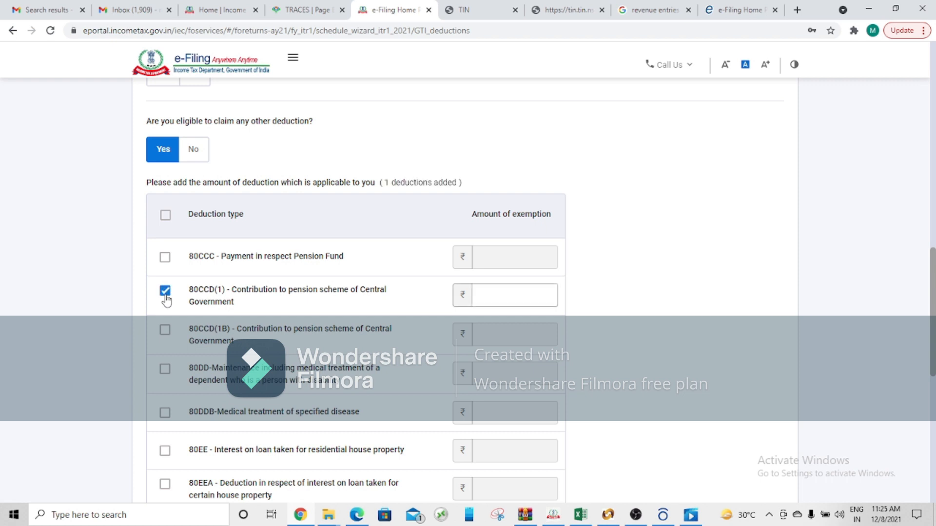
pyautogui.click(165, 292)
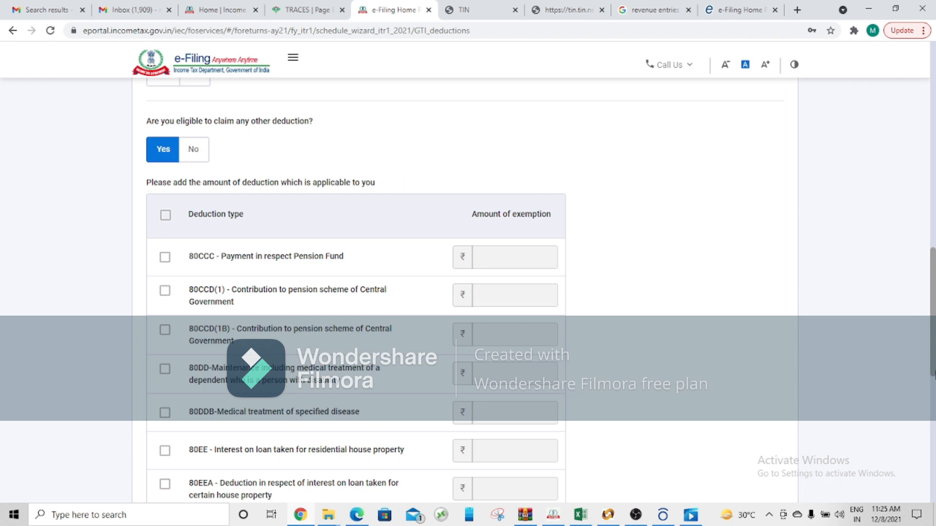
# Step: Review the other deductions down to 80U without selecting any, continue, and confirm the Total Deductions section
pyautogui.scroll(-4, 931, 361)
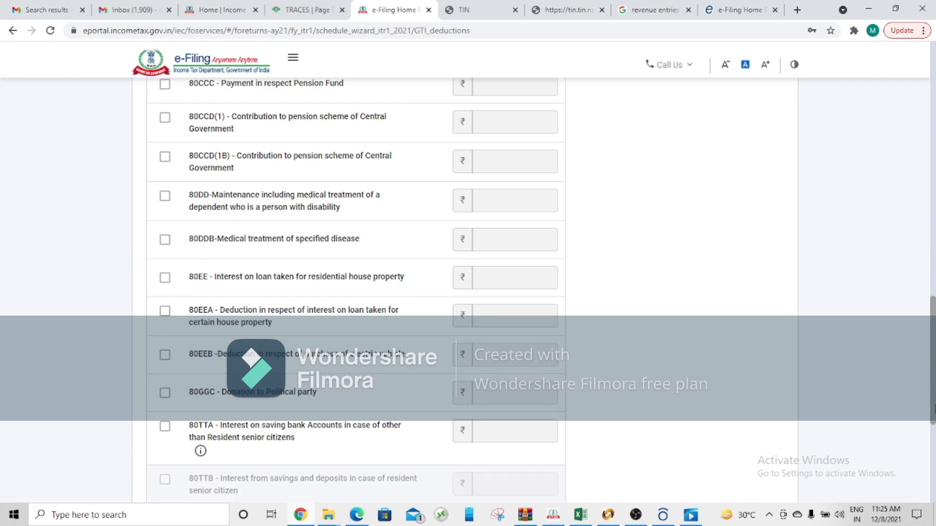
pyautogui.moveTo(935, 412); pyautogui.dragTo(935, 410)
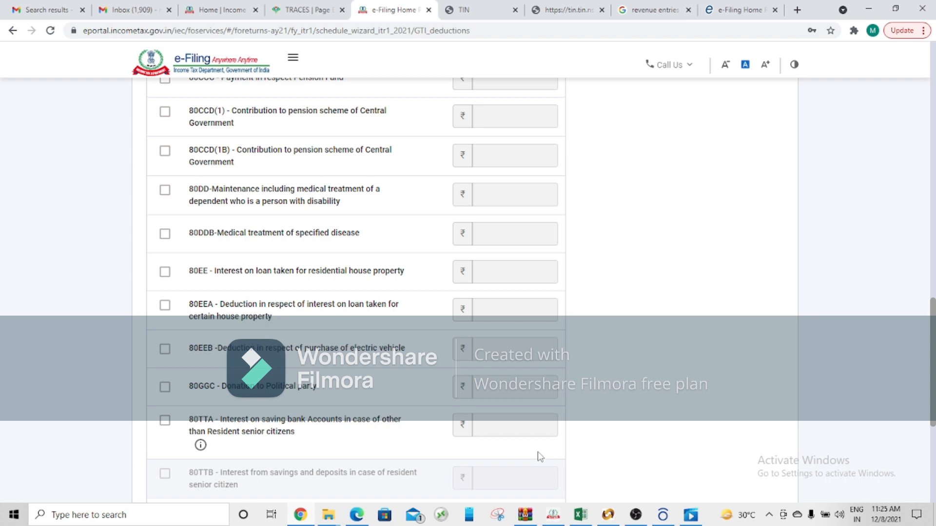
pyautogui.scroll(-2, 541, 456)
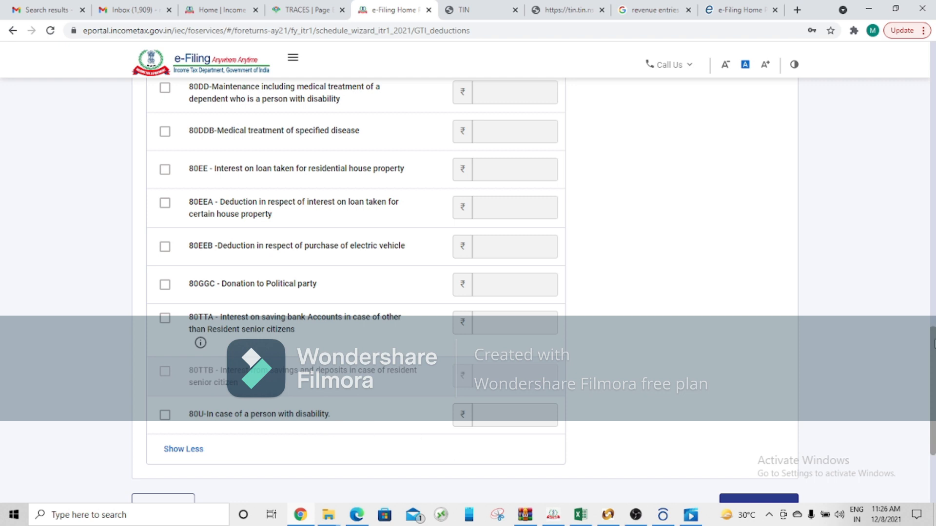
pyautogui.scroll(-2, 932, 343)
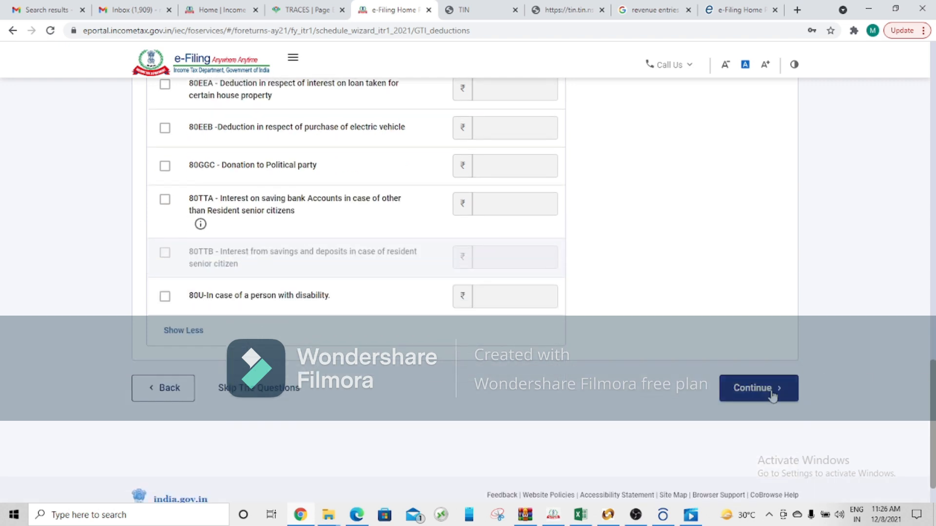
pyautogui.click(772, 396)
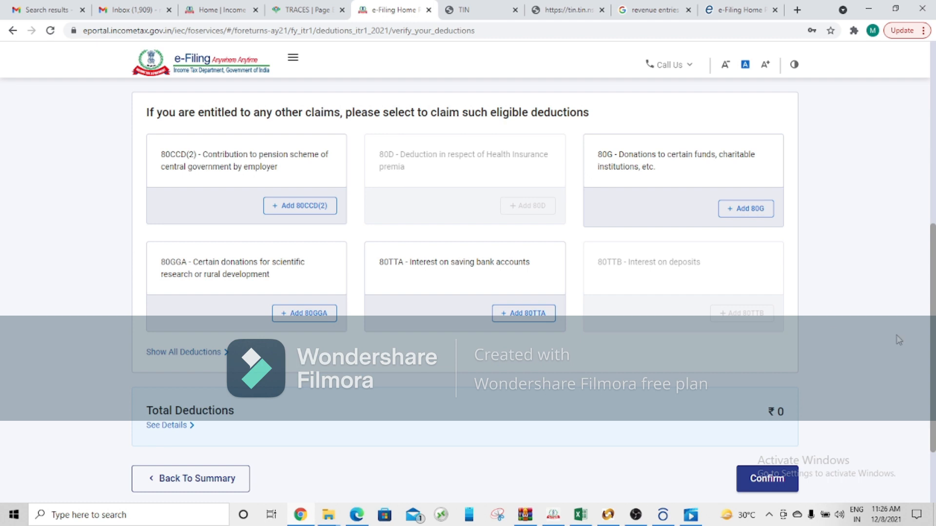
pyautogui.scroll(-2, 932, 364)
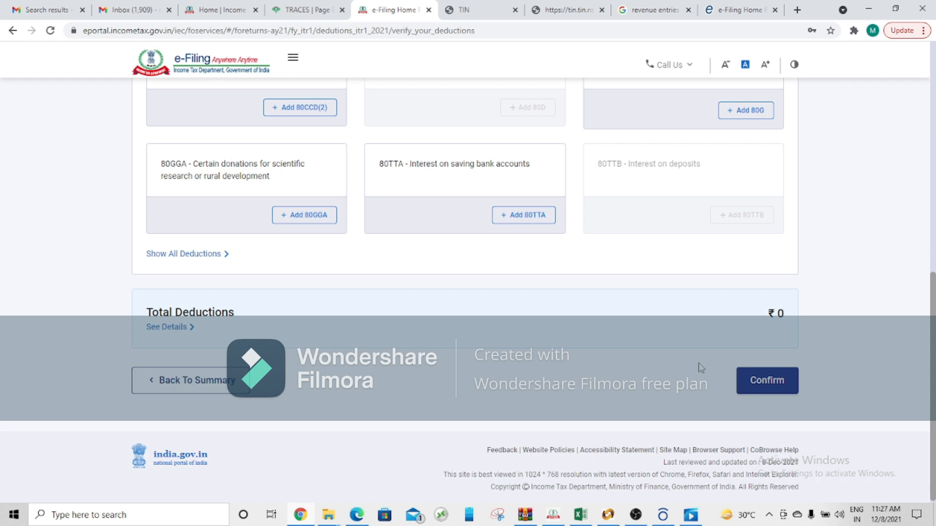
pyautogui.click(763, 385)
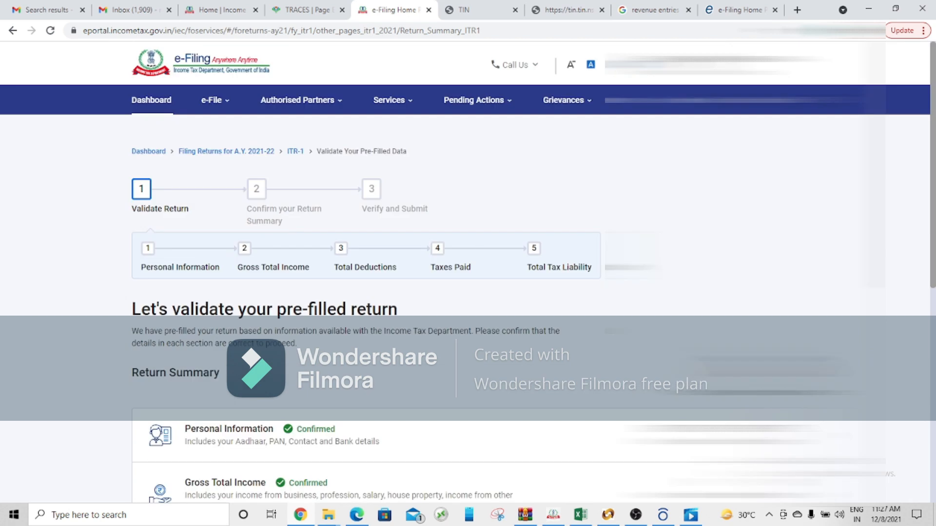
# Step: Open the Tax Paid section and show the details of tax deducted at source on salary income
pyautogui.moveTo(932, 267); pyautogui.dragTo(933, 433)
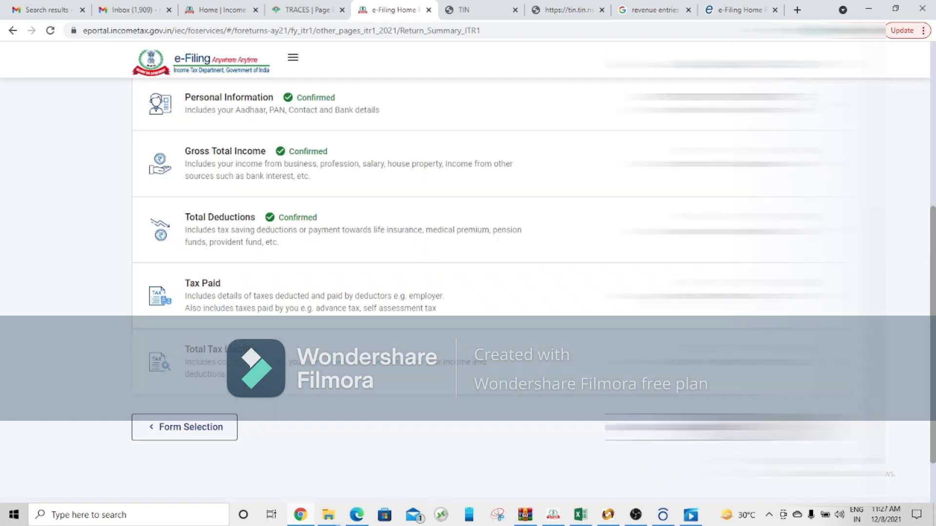
pyautogui.click(775, 296)
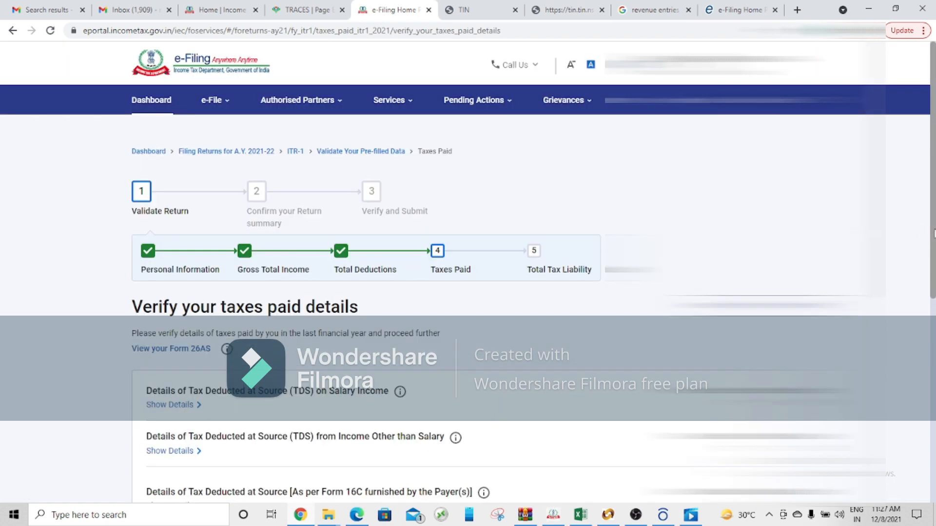
pyautogui.moveTo(932, 233); pyautogui.dragTo(933, 331)
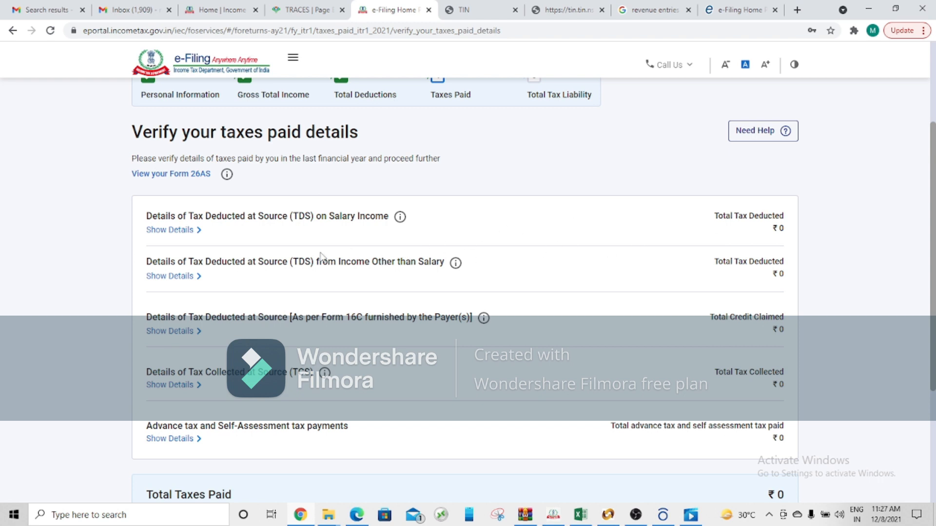
pyautogui.click(170, 230)
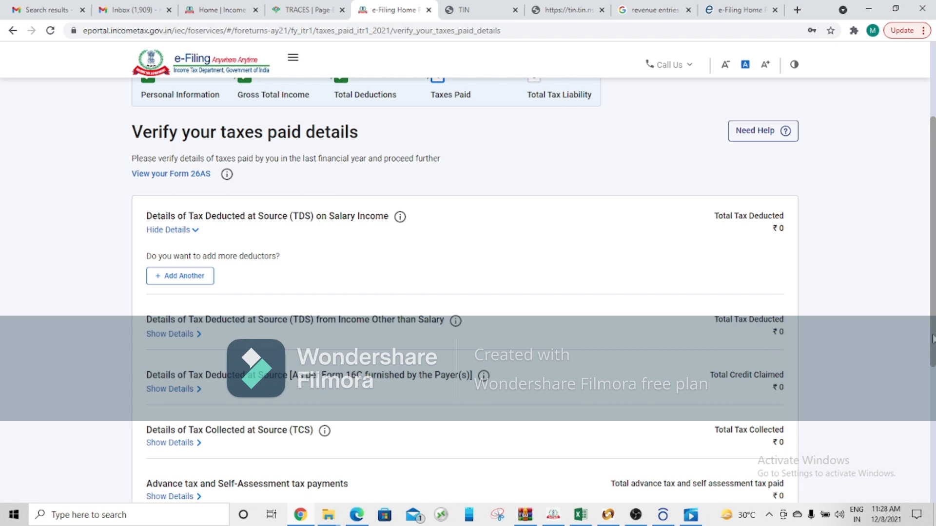
# Step: Show the advance tax and self-assessment tax payment details, add no entries, and confirm the Taxes Paid section
pyautogui.scroll(-2, 933, 338)
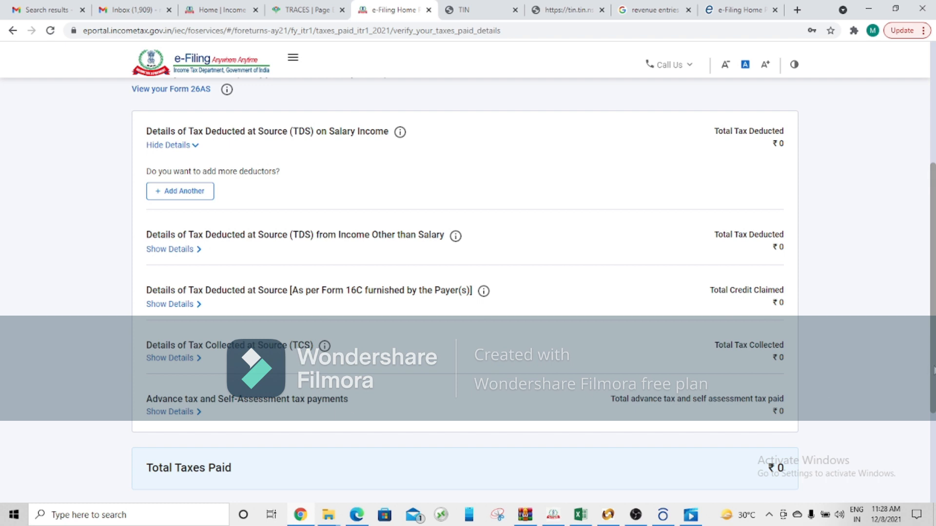
pyautogui.moveTo(934, 372); pyautogui.dragTo(935, 416)
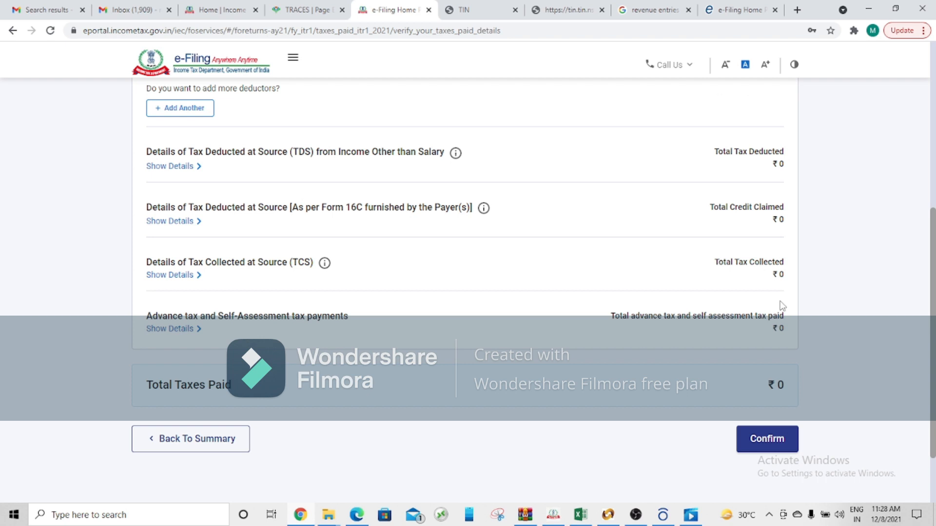
pyautogui.click(157, 332)
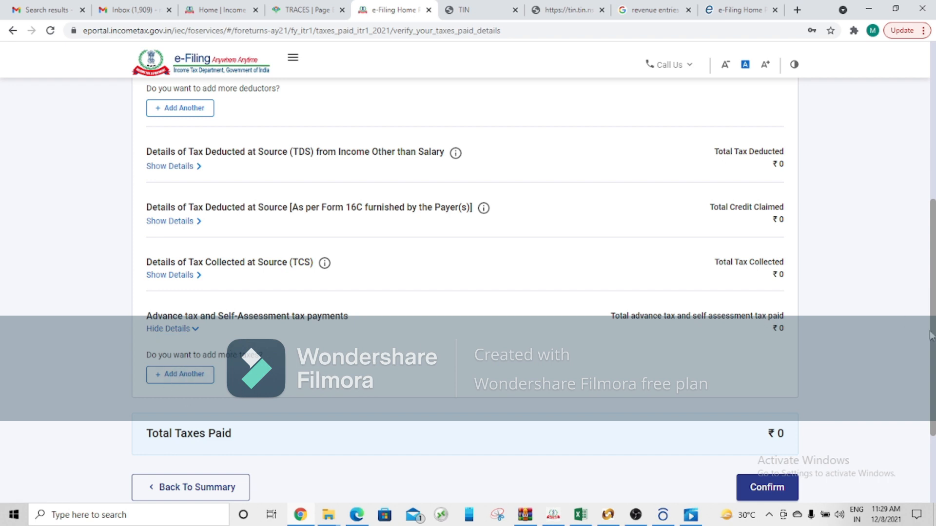
pyautogui.moveTo(934, 332); pyautogui.dragTo(934, 376)
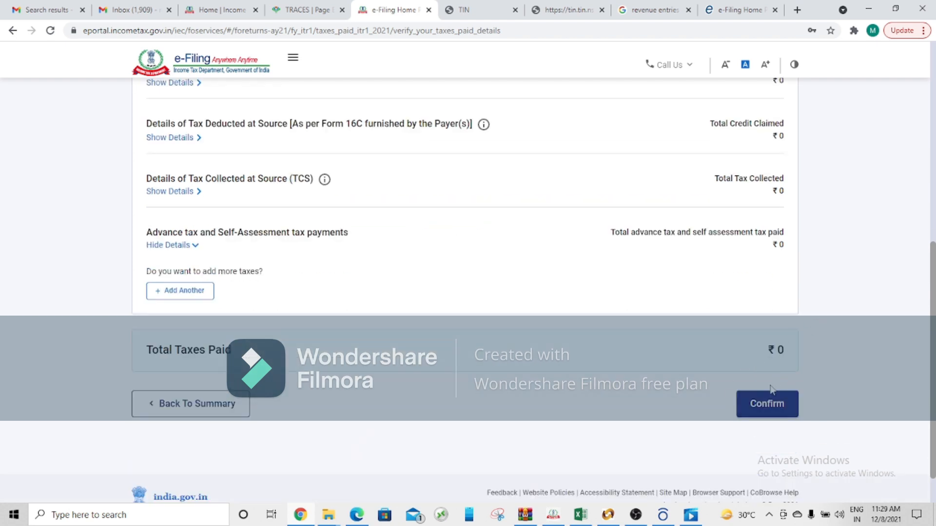
pyautogui.click(781, 411)
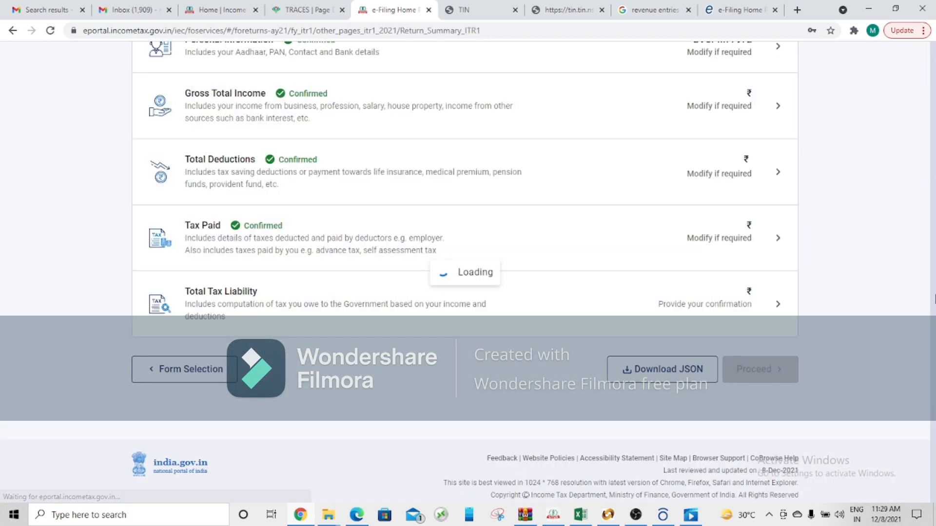
# Step: Open the Total Tax Liability section and review the computation of income and tax down to Relief u/s 89
pyautogui.moveTo(935, 289); pyautogui.dragTo(934, 465)
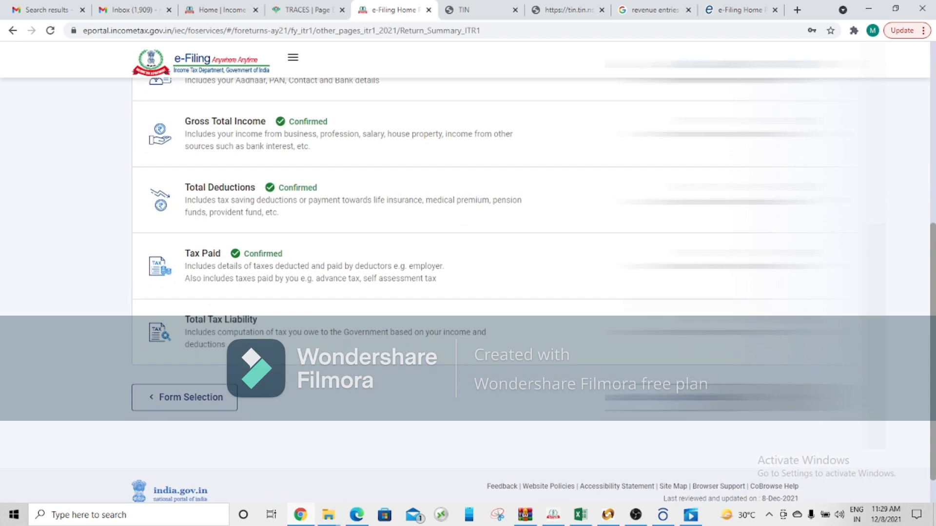
pyautogui.click(221, 320)
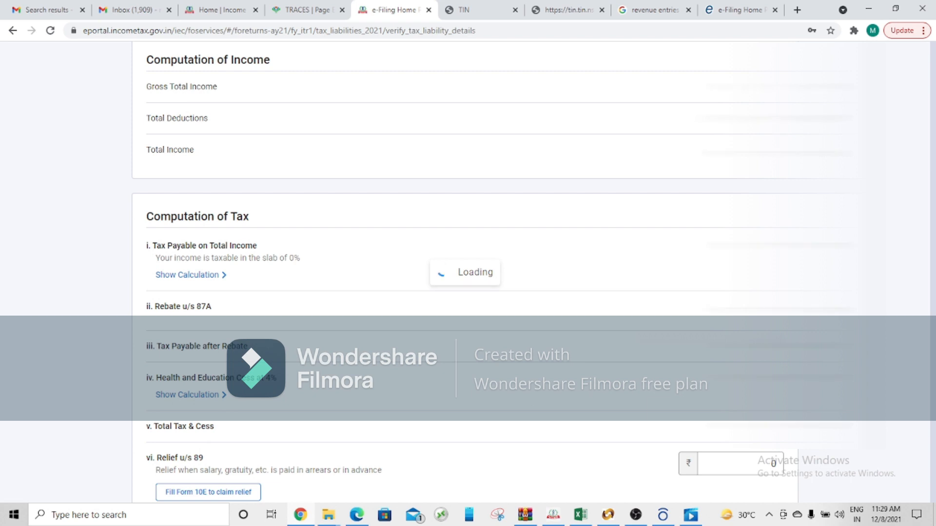
pyautogui.moveTo(934, 180); pyautogui.dragTo(933, 279)
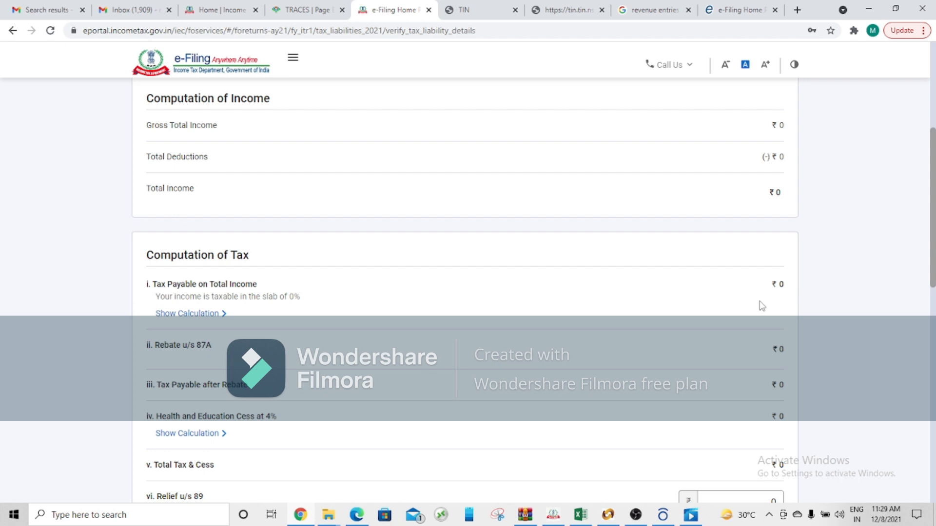
pyautogui.moveTo(933, 240); pyautogui.dragTo(933, 296)
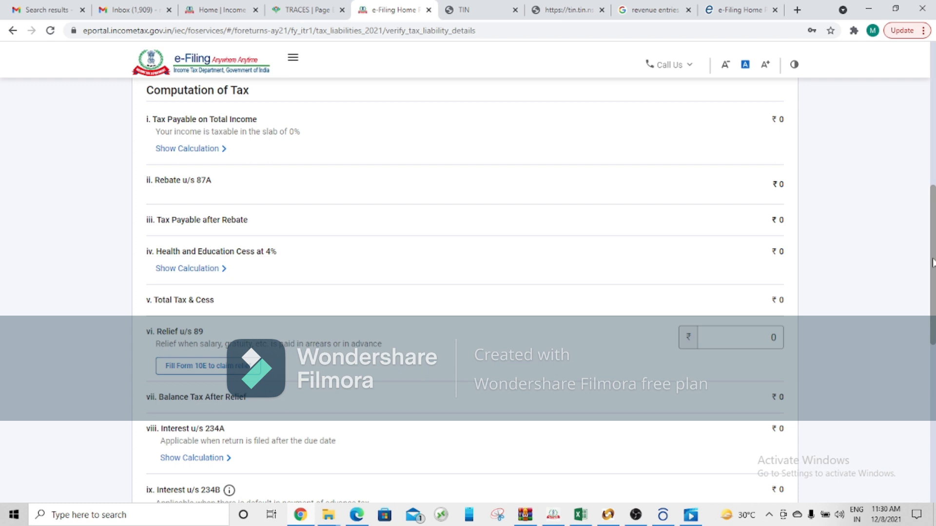
pyautogui.scroll(-1, 932, 263)
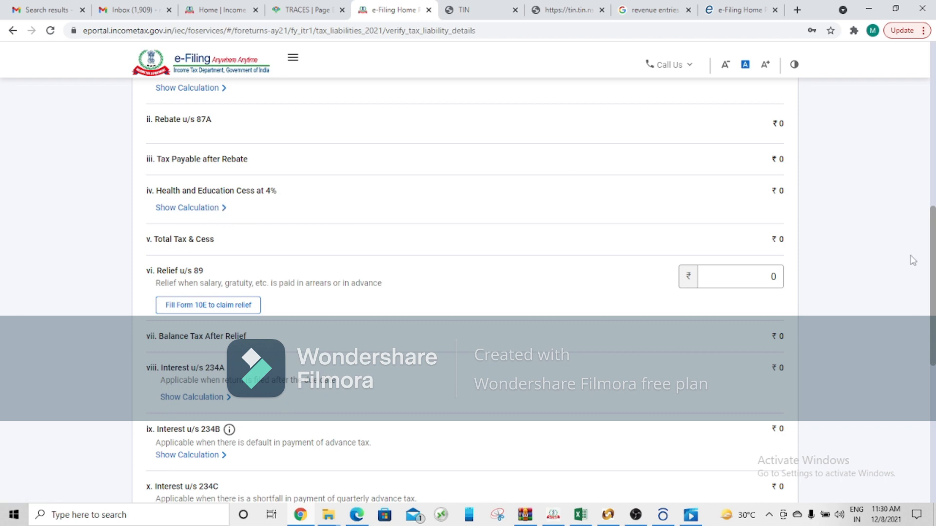
# Step: Check the interest u/s 234A, 234B and 234C and the fee u/s 234F, and confirm the Total Tax Liability section
pyautogui.moveTo(932, 290)
pyautogui.mouseDown()
pyautogui.moveTo(932, 261)
pyautogui.moveTo(933, 325)
pyautogui.mouseUp()
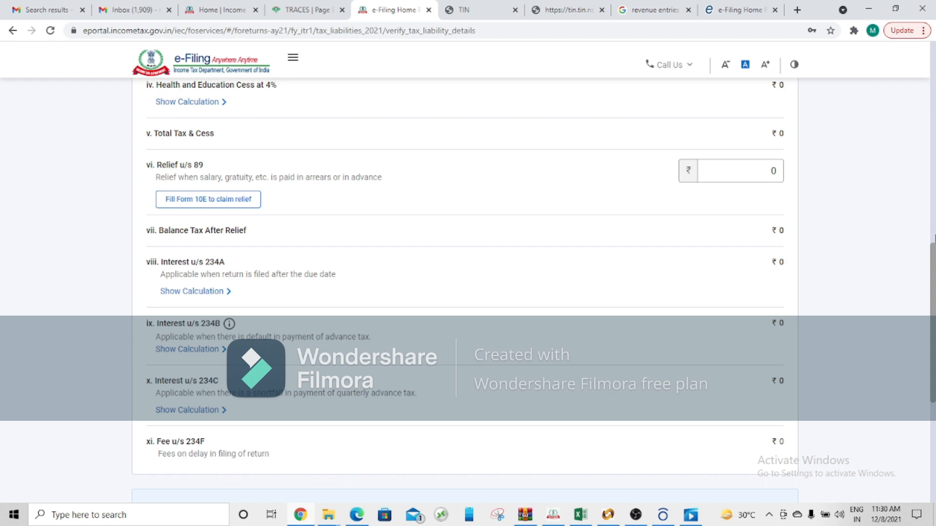
pyautogui.scroll(-1, 932, 255)
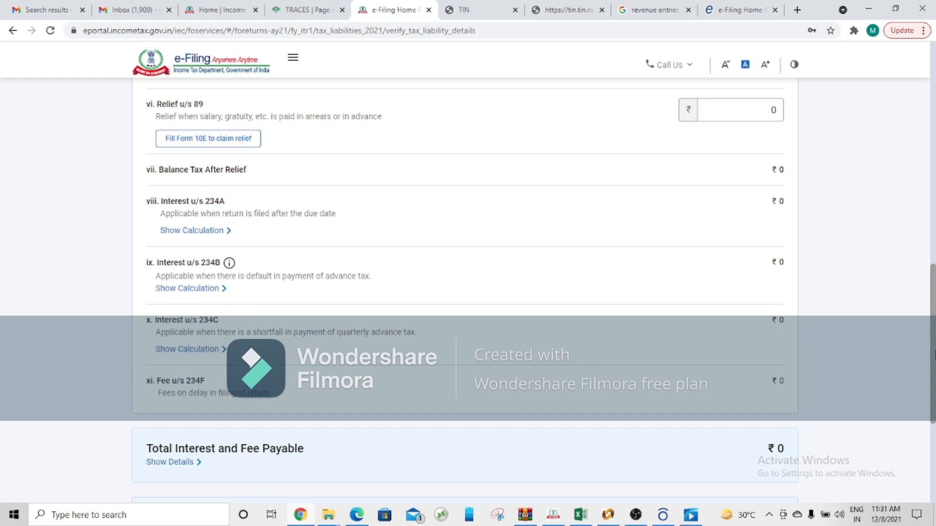
pyautogui.moveTo(932, 351); pyautogui.dragTo(933, 387)
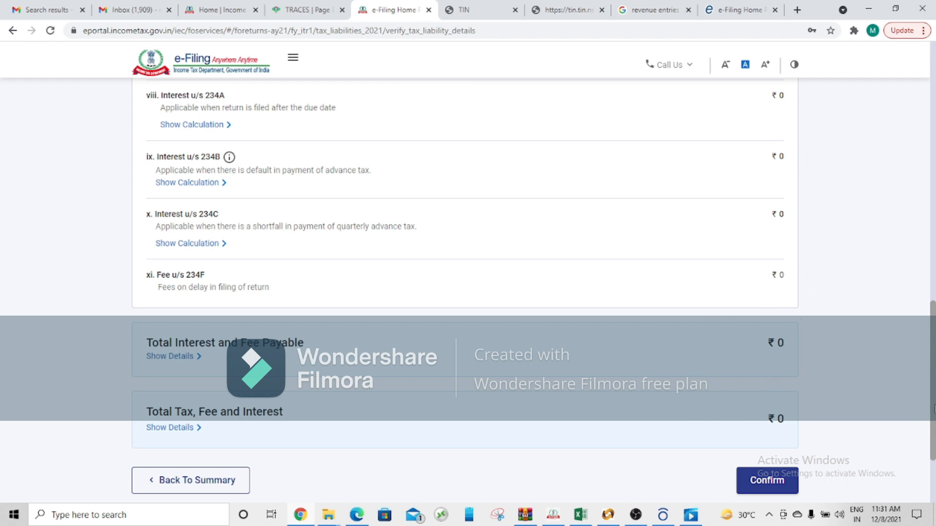
pyautogui.scroll(-1, 780, 429)
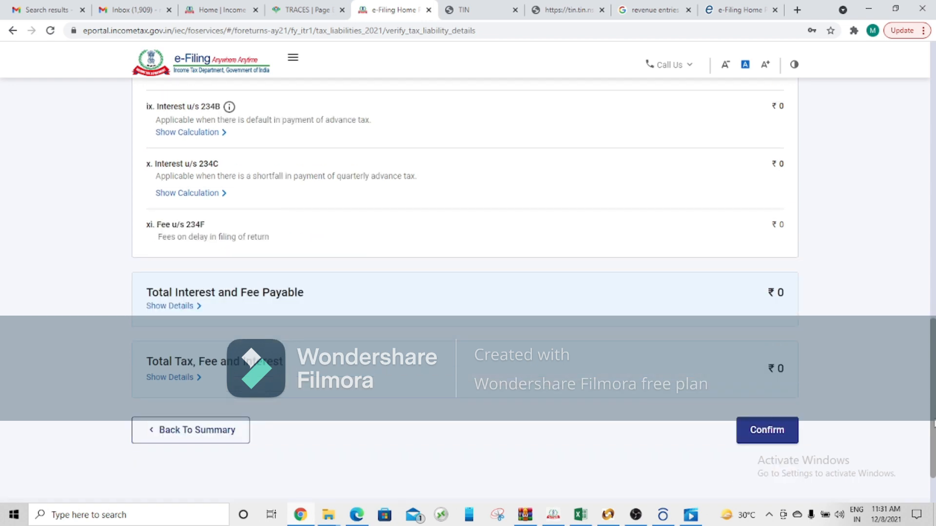
pyautogui.click(769, 432)
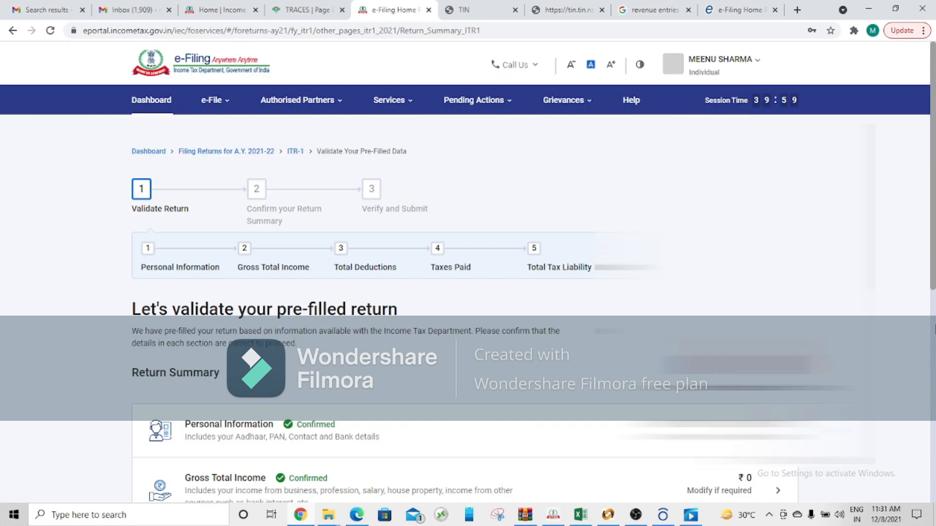
# Step: Proceed from the confirmed return sections to the tax summary and review the calculations of taxable income and tax payable
pyautogui.moveTo(932, 284); pyautogui.dragTo(933, 519)
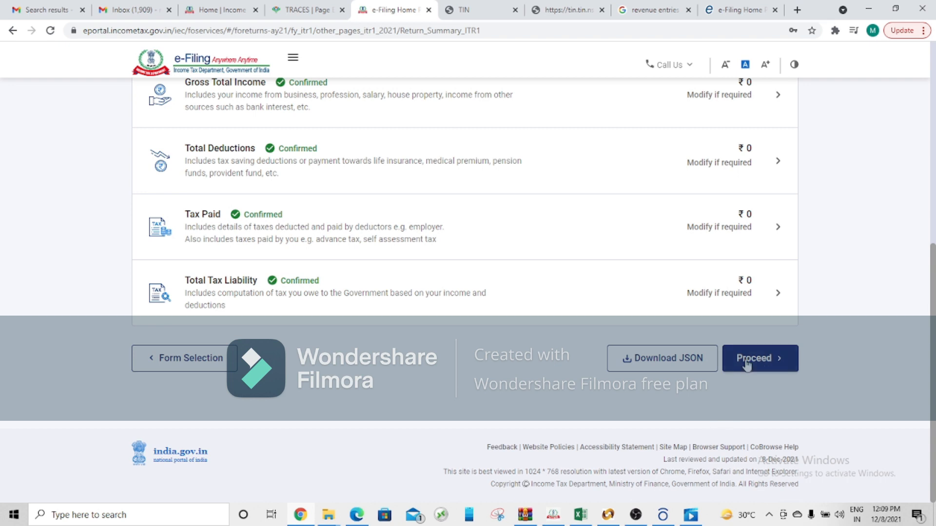
pyautogui.click(746, 363)
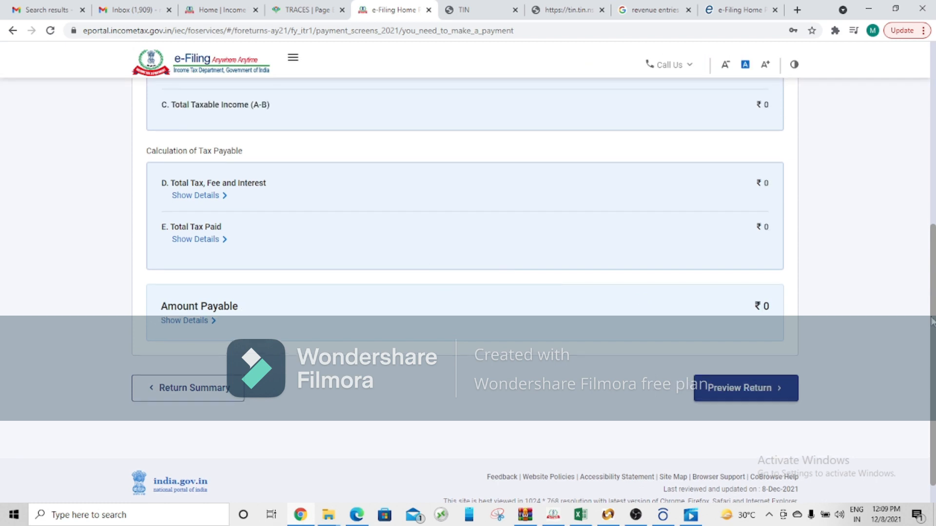
pyautogui.scroll(8, 932, 322)
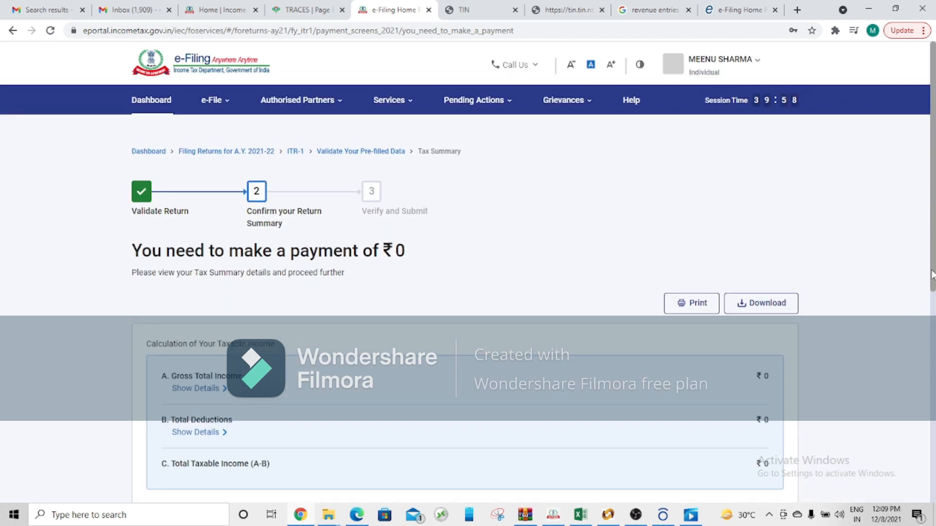
pyautogui.scroll(-1, 932, 275)
pyautogui.scroll(1, 931, 273)
pyautogui.scroll(-3, 932, 237)
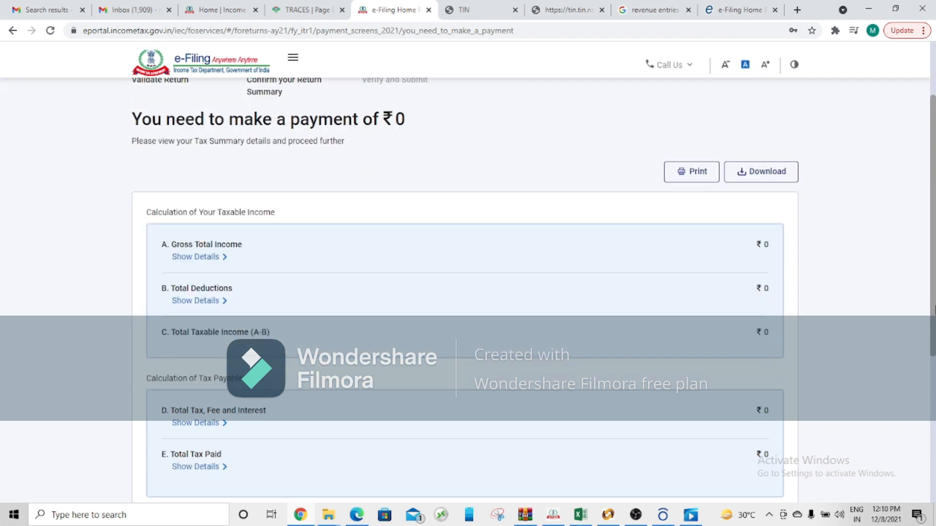
pyautogui.moveTo(932, 308)
pyautogui.mouseDown()
pyautogui.moveTo(932, 325)
pyautogui.moveTo(932, 292)
pyautogui.moveTo(932, 319)
pyautogui.mouseUp()
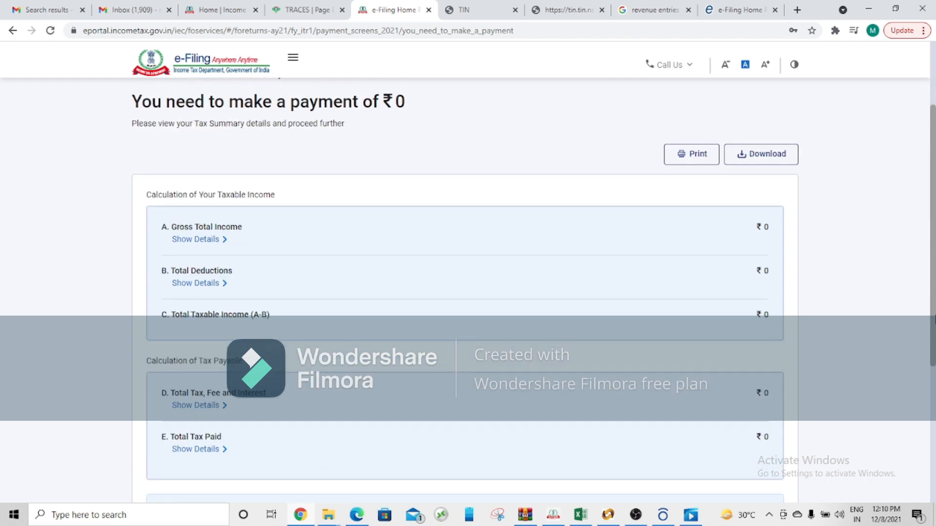
pyautogui.moveTo(934, 320); pyautogui.dragTo(934, 323)
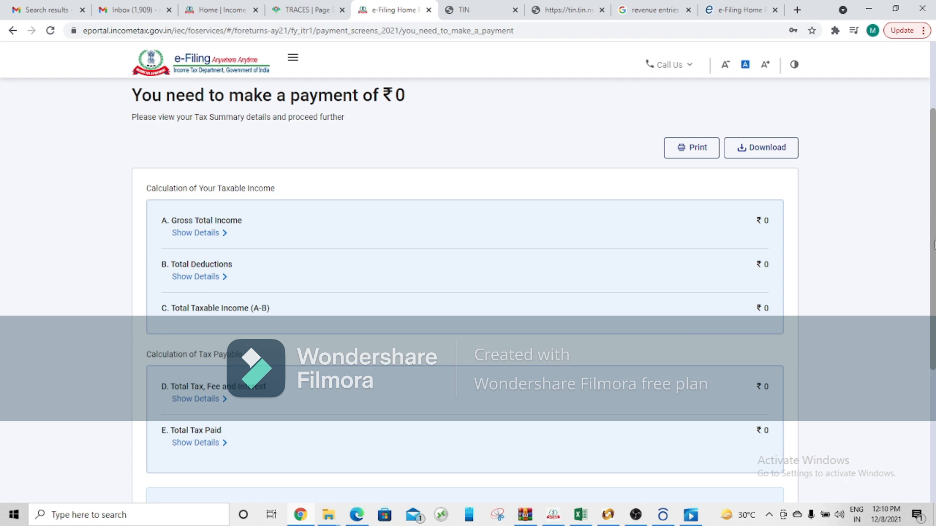
pyautogui.moveTo(932, 312); pyautogui.dragTo(933, 356)
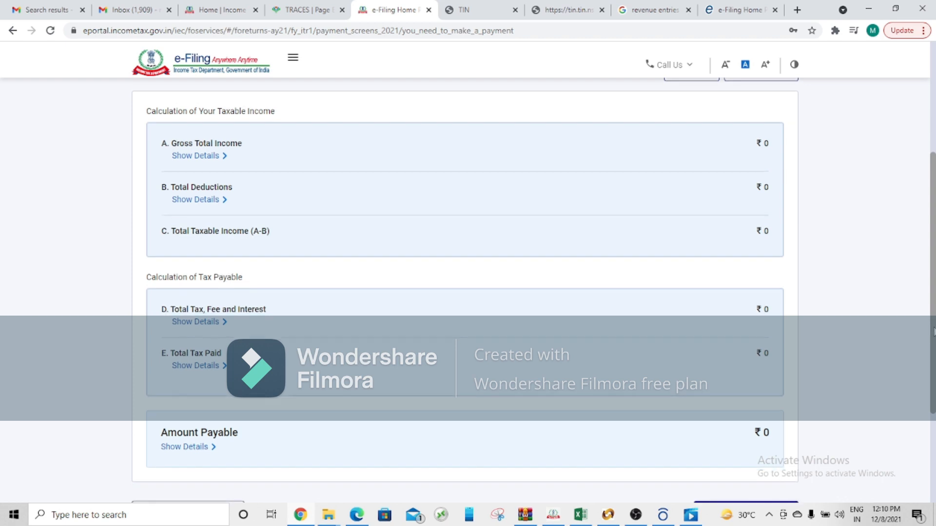
# Step: Open Preview Return, tick the taxpayer's declaration with the TRP details left blank, and proceed to the preview
pyautogui.scroll(-2, 721, 463)
pyautogui.click(725, 452)
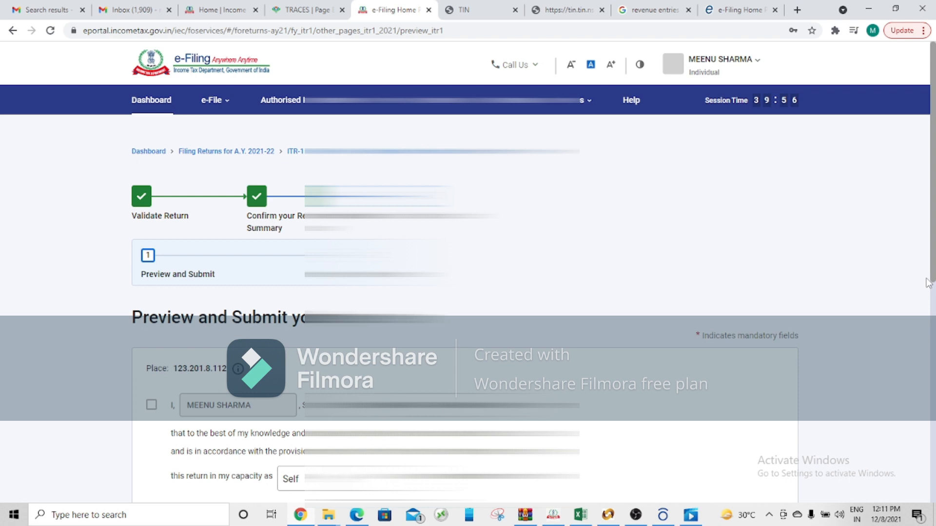
pyautogui.scroll(-2, 468, 292)
pyautogui.moveTo(935, 333); pyautogui.dragTo(935, 350)
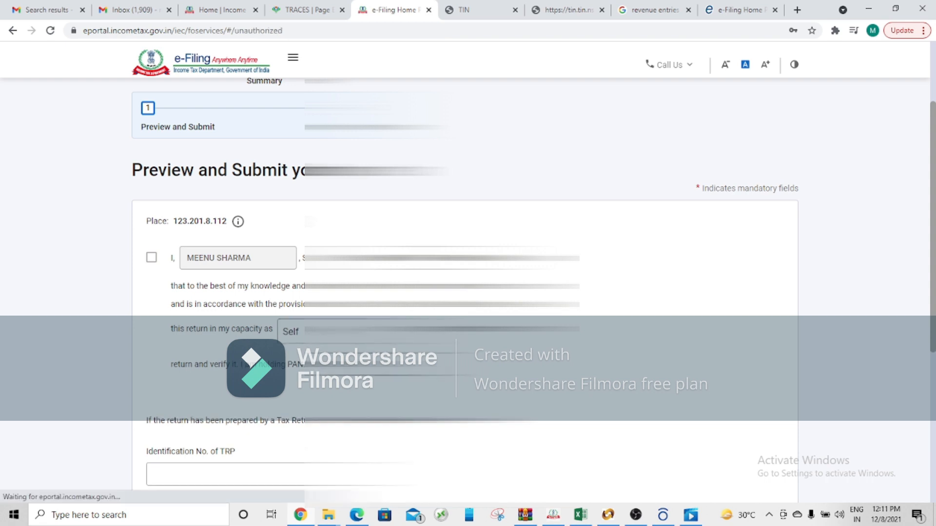
pyautogui.scroll(-4, 613, 320)
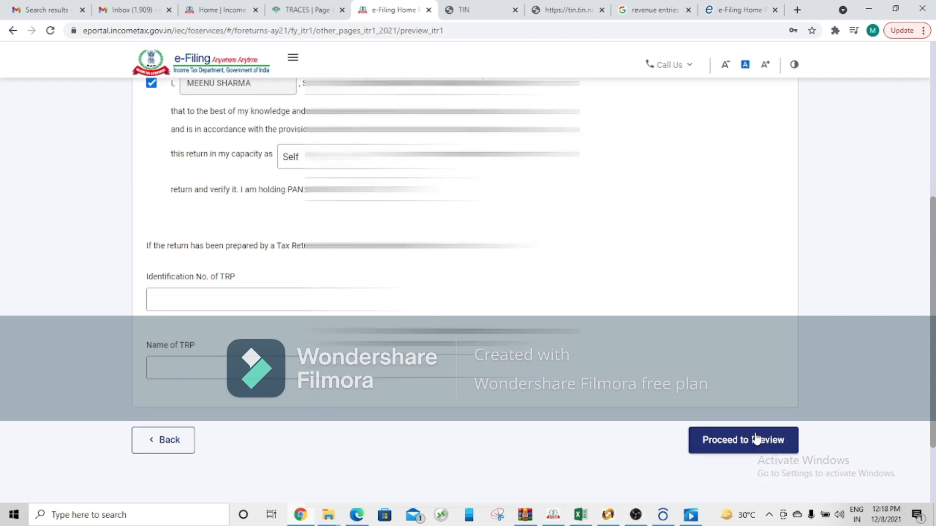
pyautogui.click(770, 443)
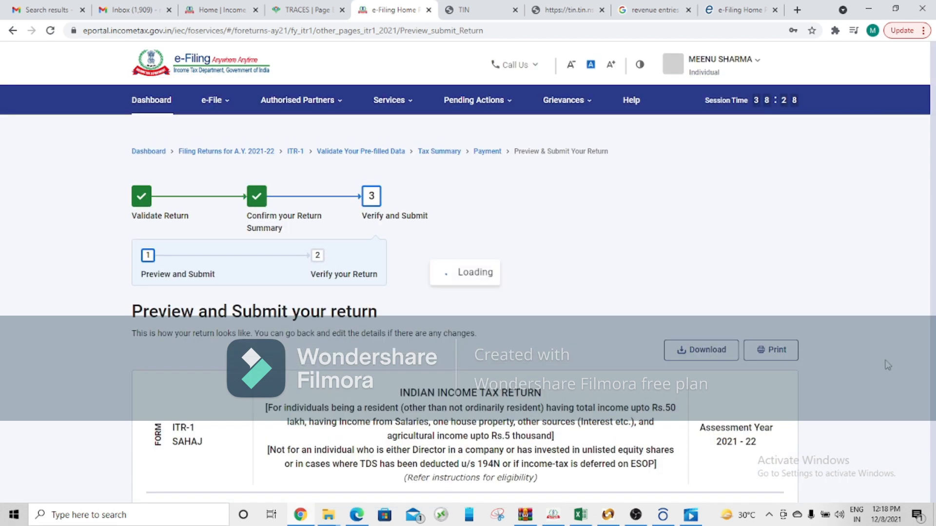
# Step: Review the ITR-1 SAHAJ preview from Part A General Information to its end and submit the return for validation
pyautogui.moveTo(933, 67); pyautogui.dragTo(935, 100)
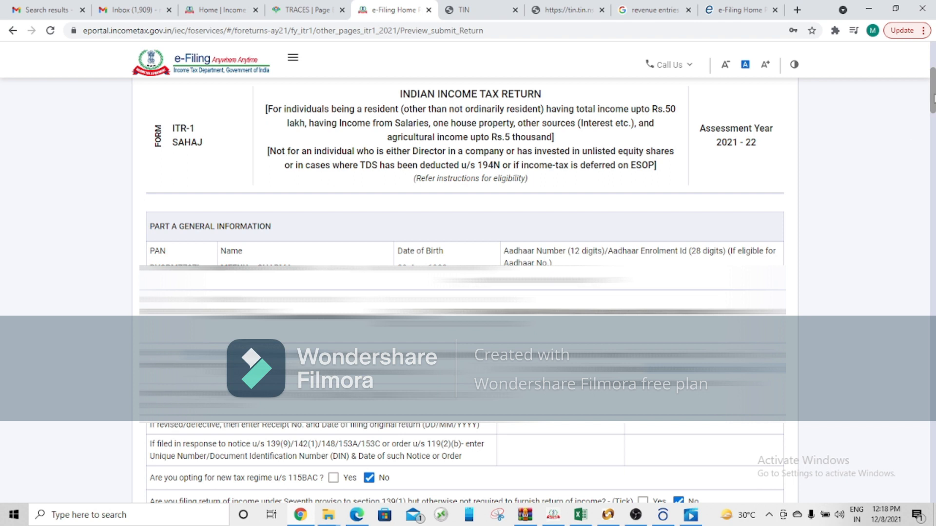
pyautogui.moveTo(934, 99); pyautogui.dragTo(934, 488)
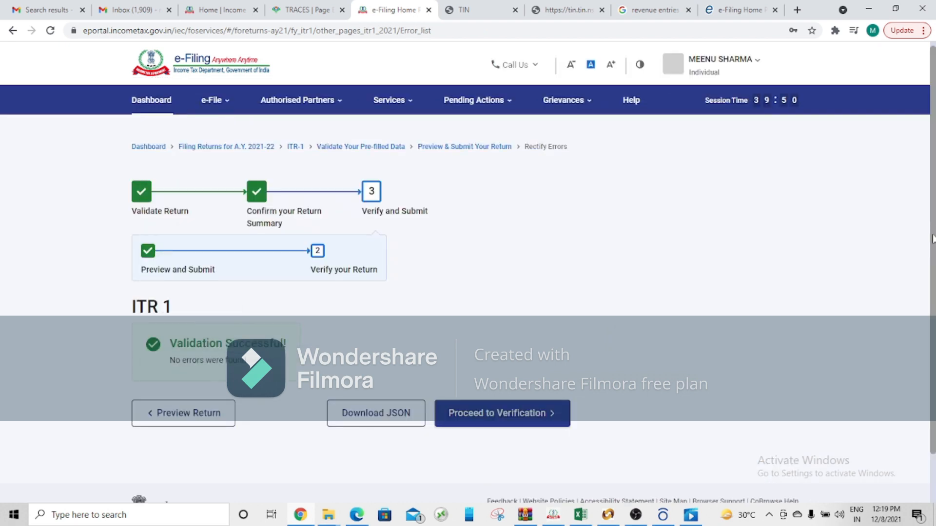
pyautogui.scroll(-1, 468, 269)
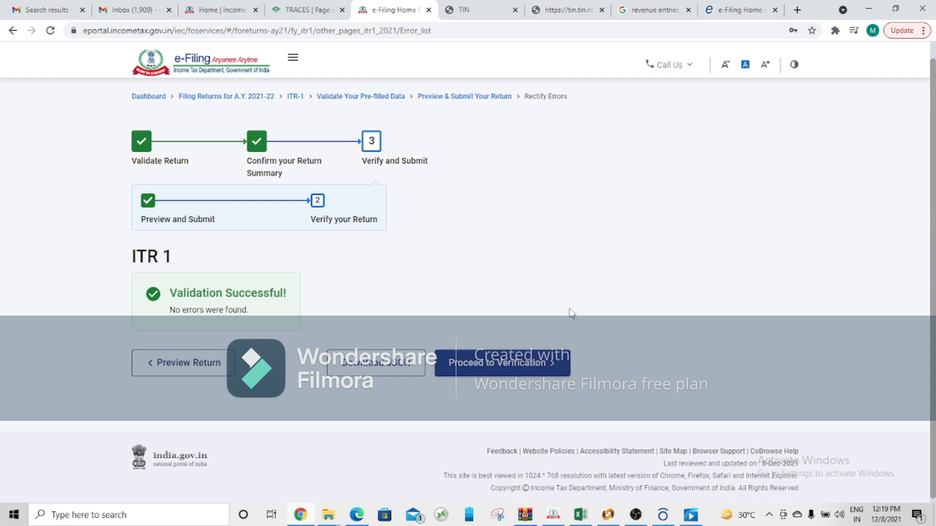